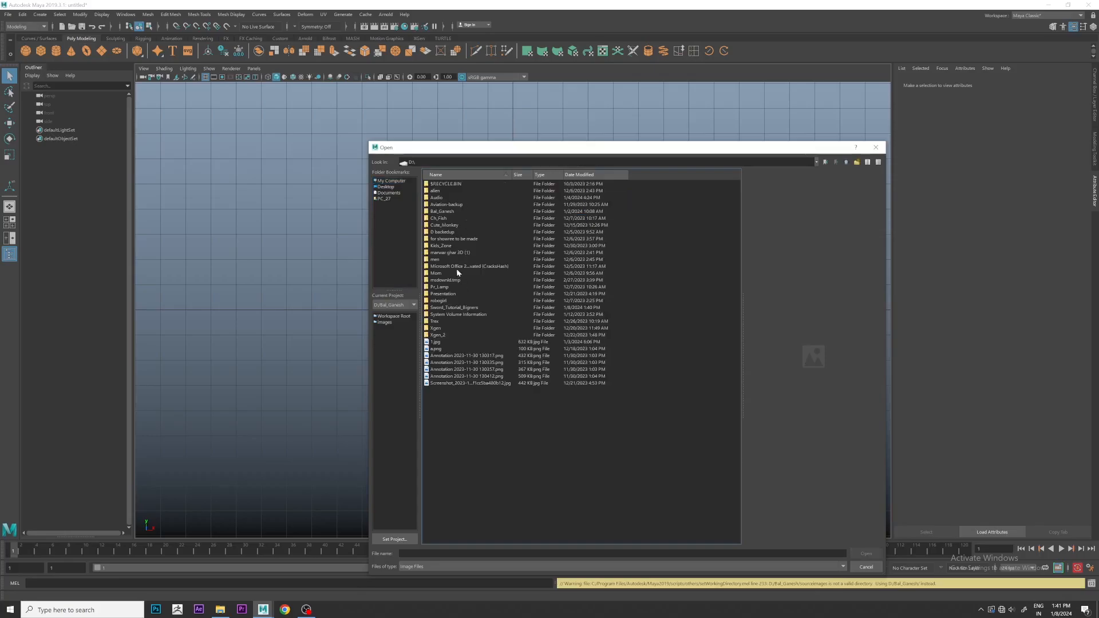
# Load Sword_Reff.jpg from the Sword_Tutorial_Bigners folder as an image plane in the front view
pyautogui.doubleClick(452, 309)
pyautogui.click(447, 184)
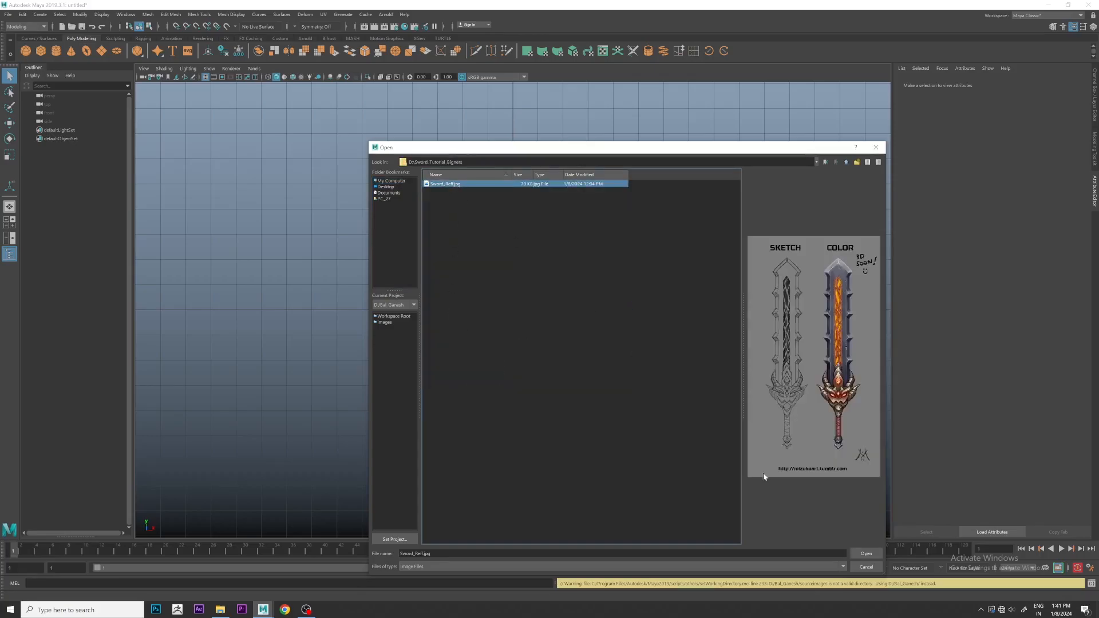
pyautogui.click(866, 552)
# Move the image plane to about -0.92 in X and 3.47 in Y, centring the coloured sword with its pommel at ground level
pyautogui.press('w')
pyautogui.moveTo(593, 309); pyautogui.dragTo(526, 310)
pyautogui.scroll(2, 562, 309)
pyautogui.scroll(2, 563, 309)
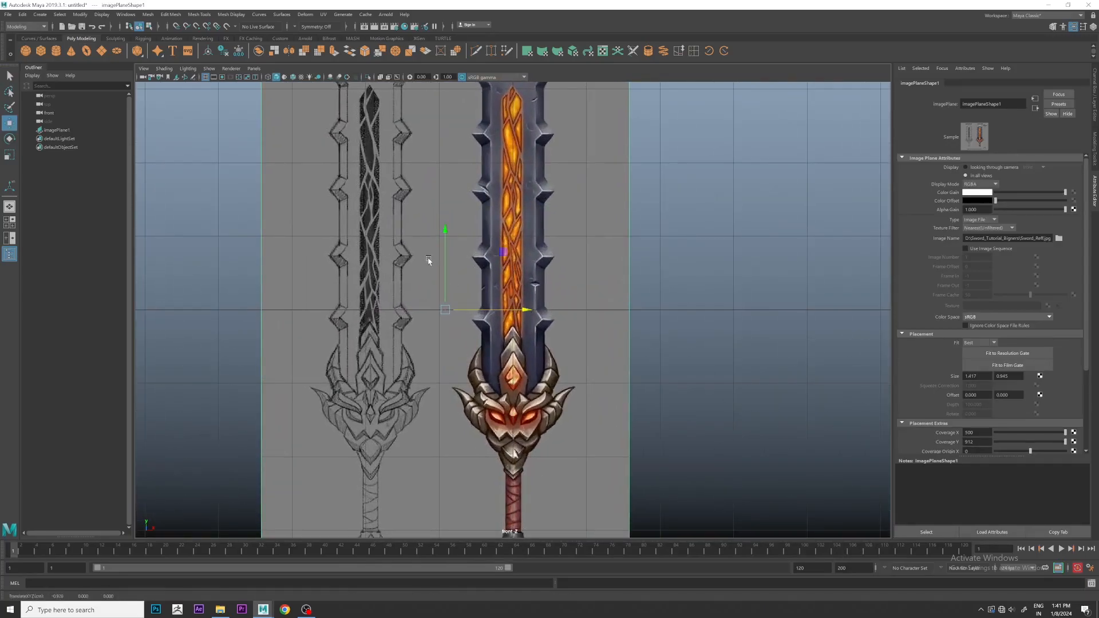
pyautogui.keyDown('alt'); pyautogui.moveTo(445, 247); pyautogui.dragTo(444, 80, button='middle'); pyautogui.keyUp('alt')
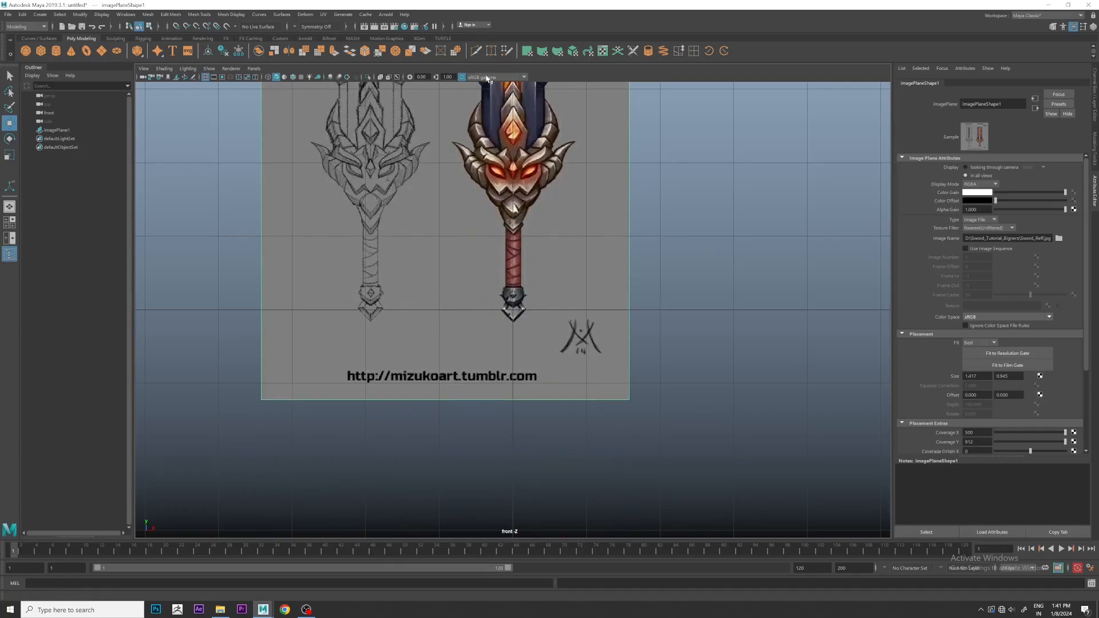
pyautogui.scroll(-2, 491, 302)
pyautogui.scroll(-3, 491, 301)
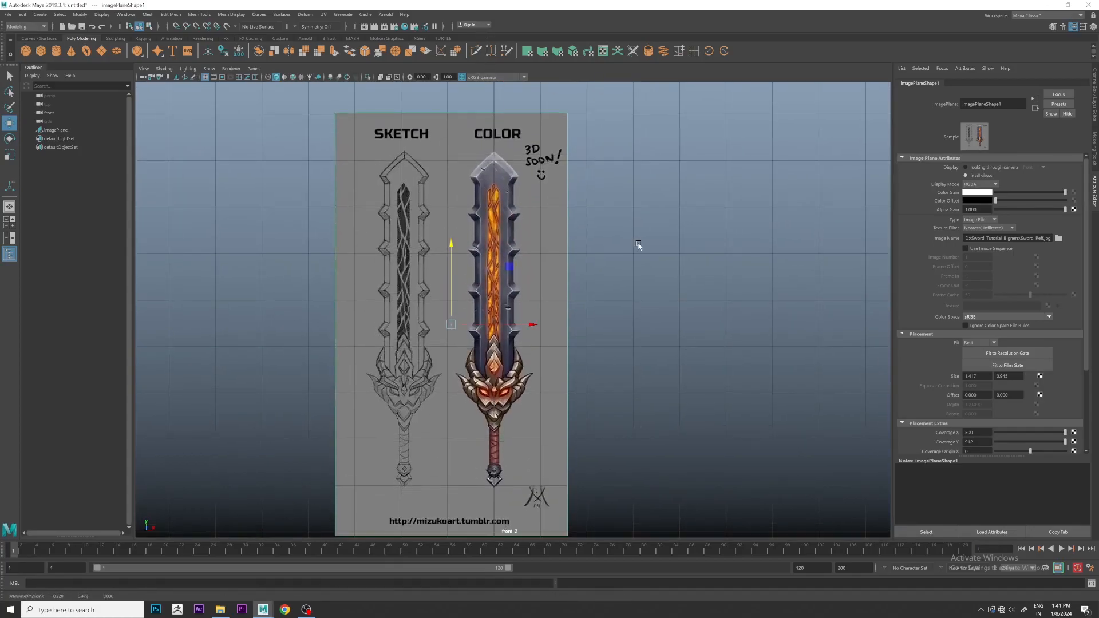
# Put the image plane into a new display layer and set that layer to reference mode
pyautogui.click(596, 257)
pyautogui.scroll(-1, 596, 257)
pyautogui.moveTo(518, 246); pyautogui.dragTo(591, 255)
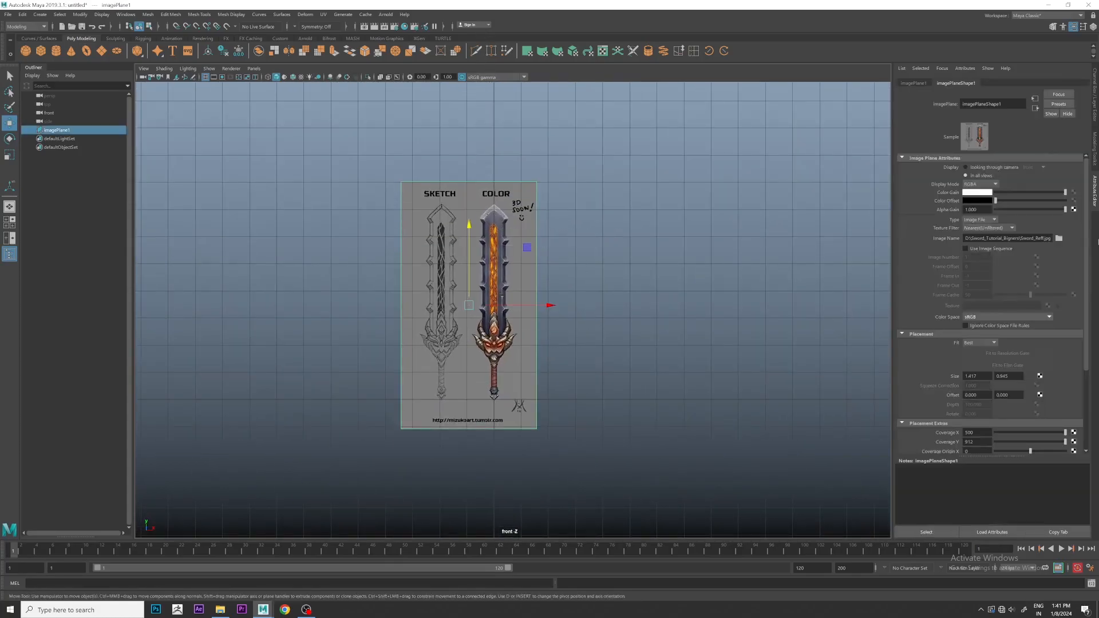
pyautogui.click(1092, 29)
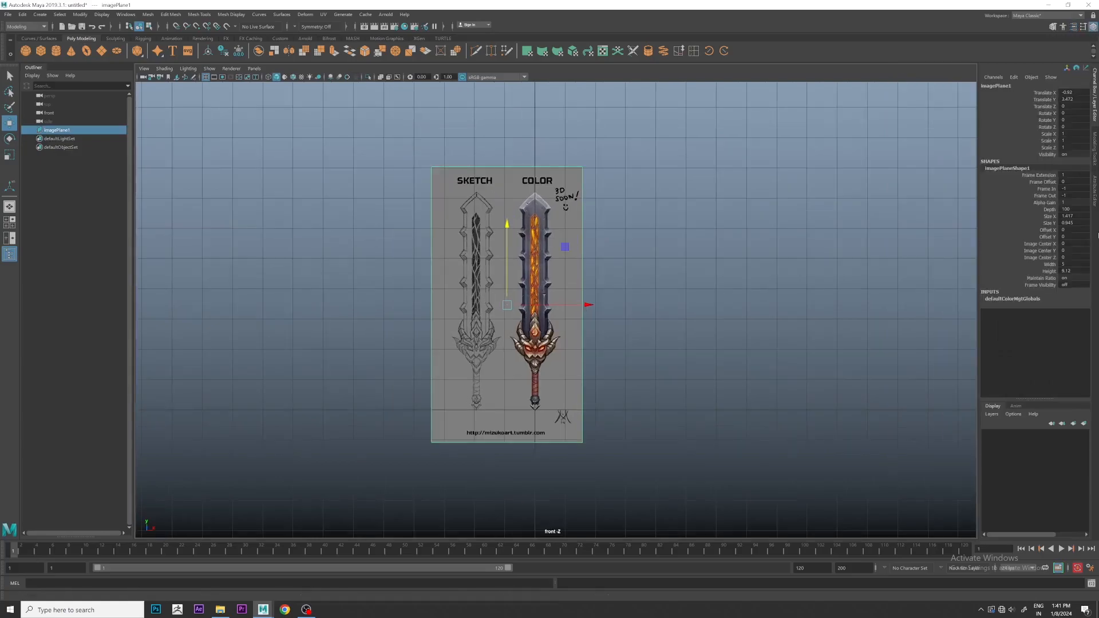
pyautogui.click(1083, 424)
pyautogui.click(1005, 435)
pyautogui.click(1005, 434)
pyautogui.click(705, 284)
pyautogui.moveTo(693, 253); pyautogui.dragTo(511, 439)
# Create a polygon cube, raise it to about 4 in Y over the coloured blade, and enable X-ray display
pyautogui.click(41, 51)
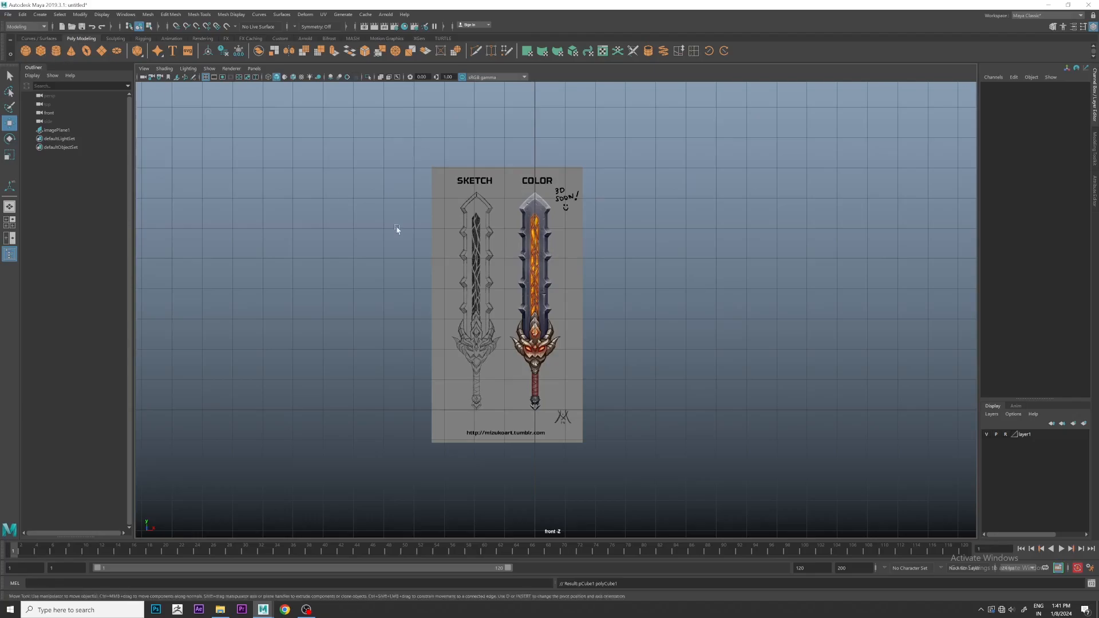
pyautogui.moveTo(533, 318); pyautogui.dragTo(531, 189)
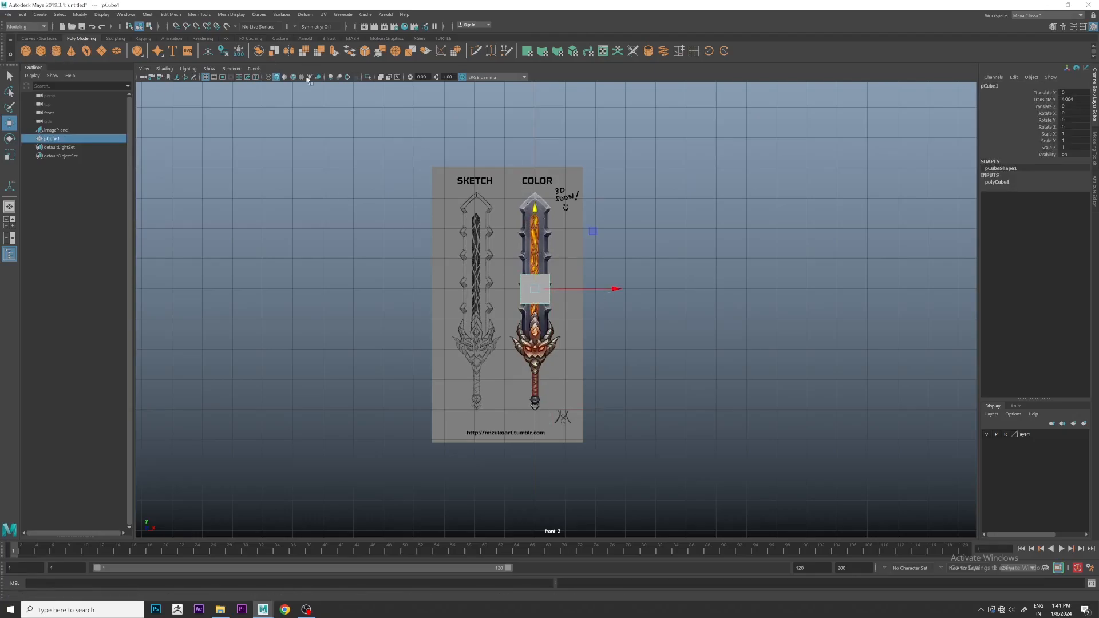
pyautogui.click(381, 77)
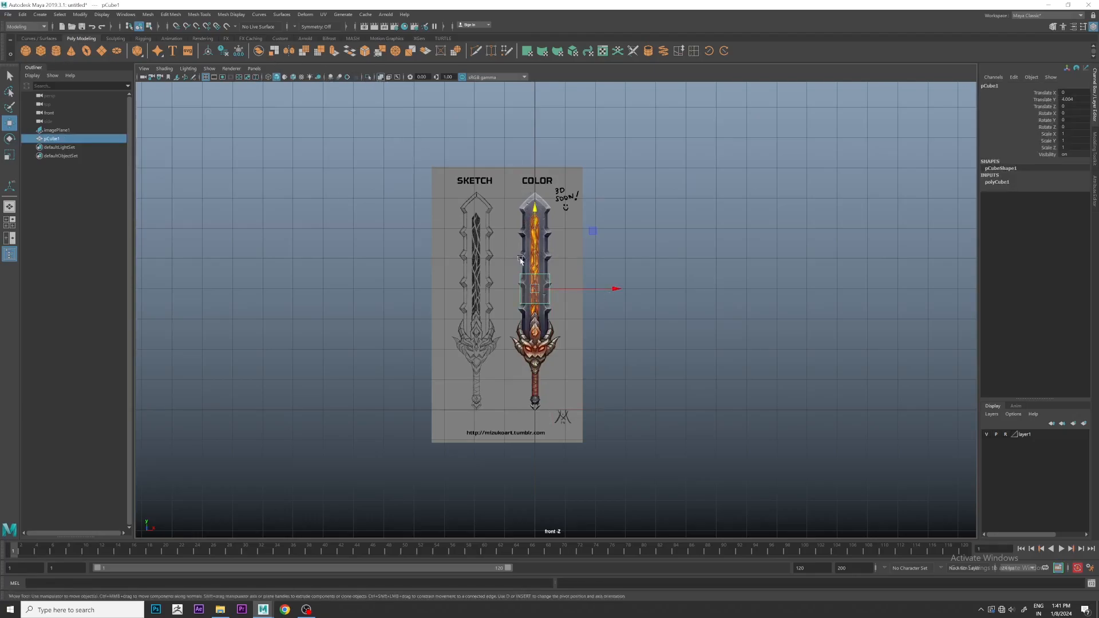
# Open the cube's polyCube1 creation settings and delete the faces on the left half of the cube
pyautogui.scroll(10, 574, 327)
pyautogui.scroll(2, 574, 327)
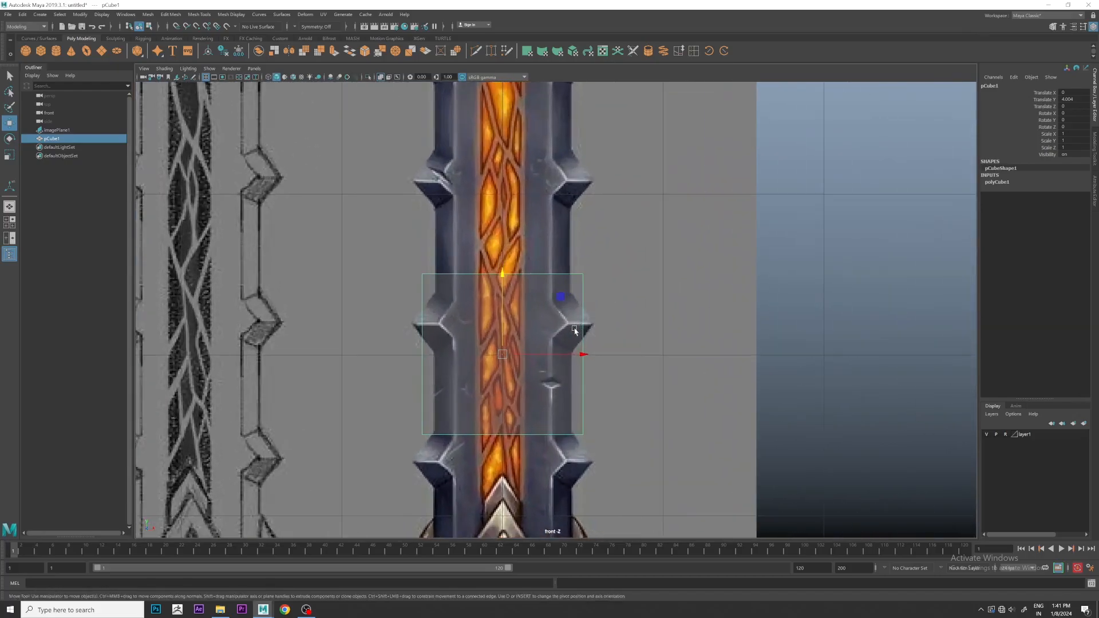
pyautogui.click(998, 182)
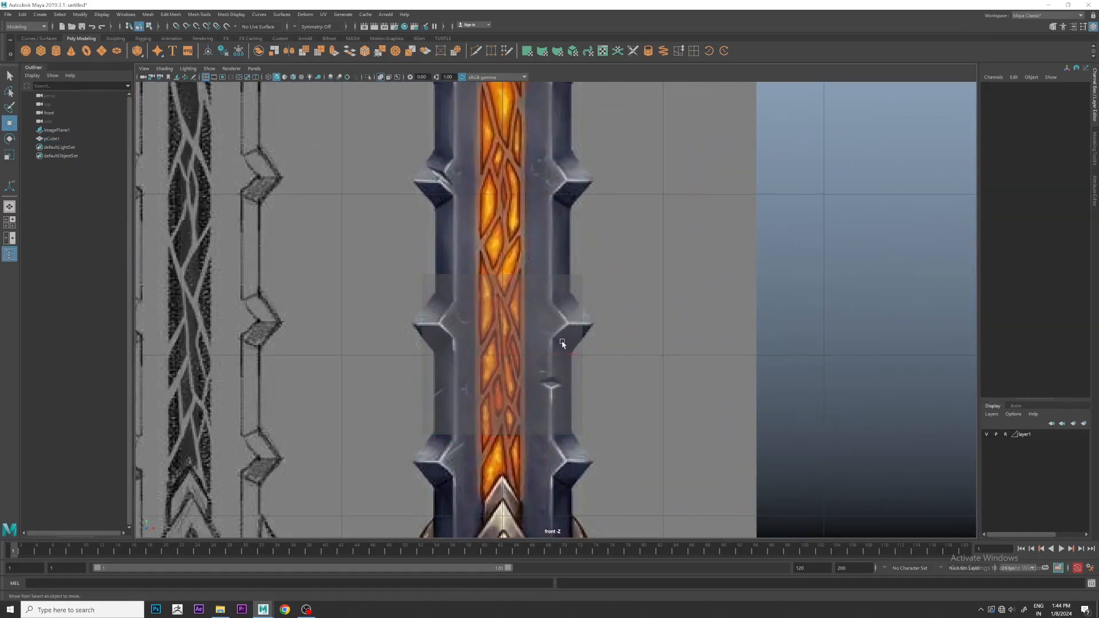
pyautogui.click(548, 320)
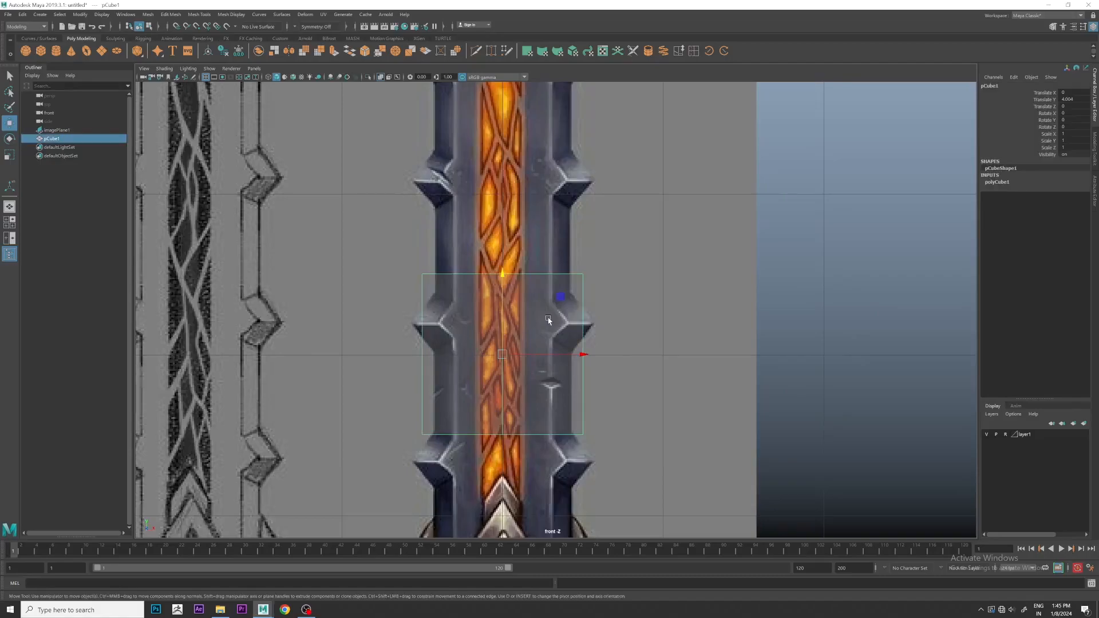
pyautogui.moveTo(468, 308); pyautogui.dragTo(468, 335, button='right')
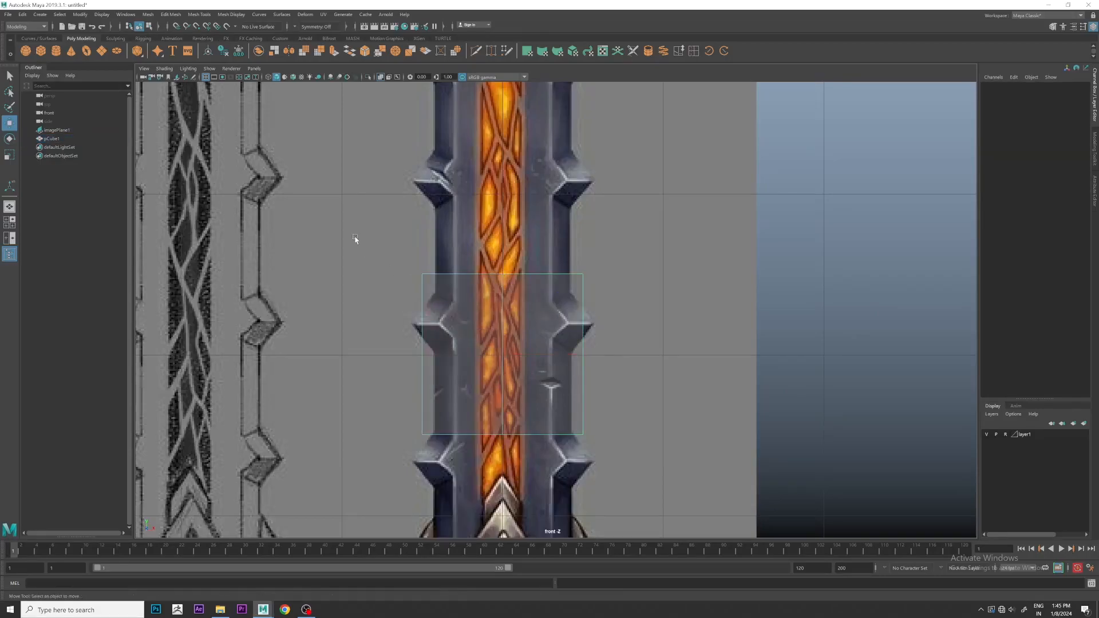
pyautogui.moveTo(356, 239); pyautogui.dragTo(448, 506)
pyautogui.press('Delete')
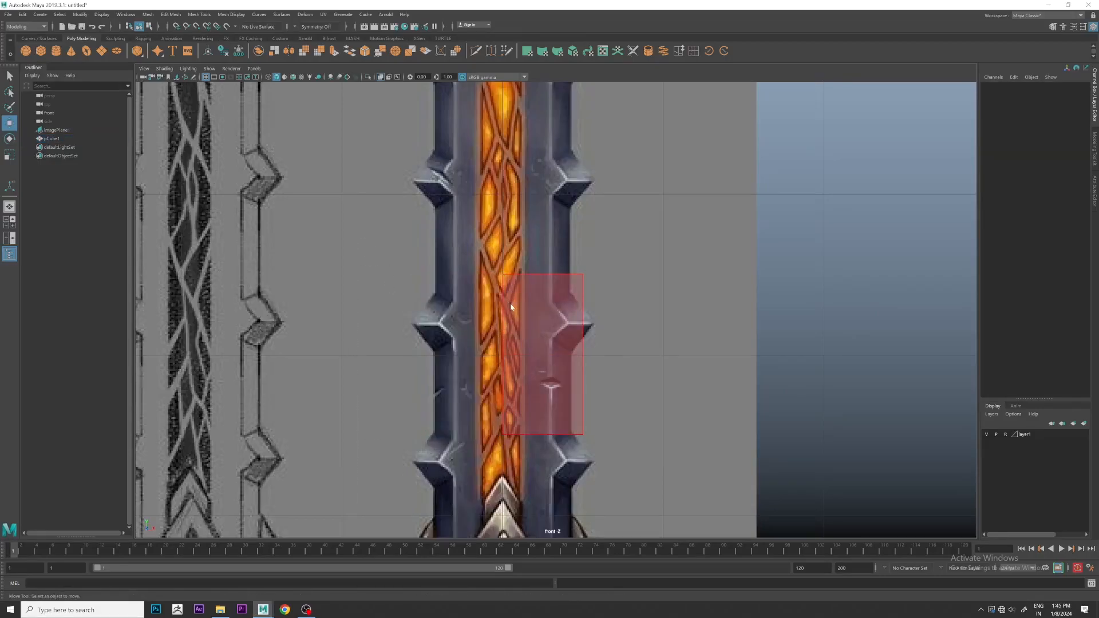
pyautogui.moveTo(510, 305); pyautogui.dragTo(573, 269, button='right')
pyautogui.scroll(-6, 546, 311)
pyautogui.scroll(1, 546, 311)
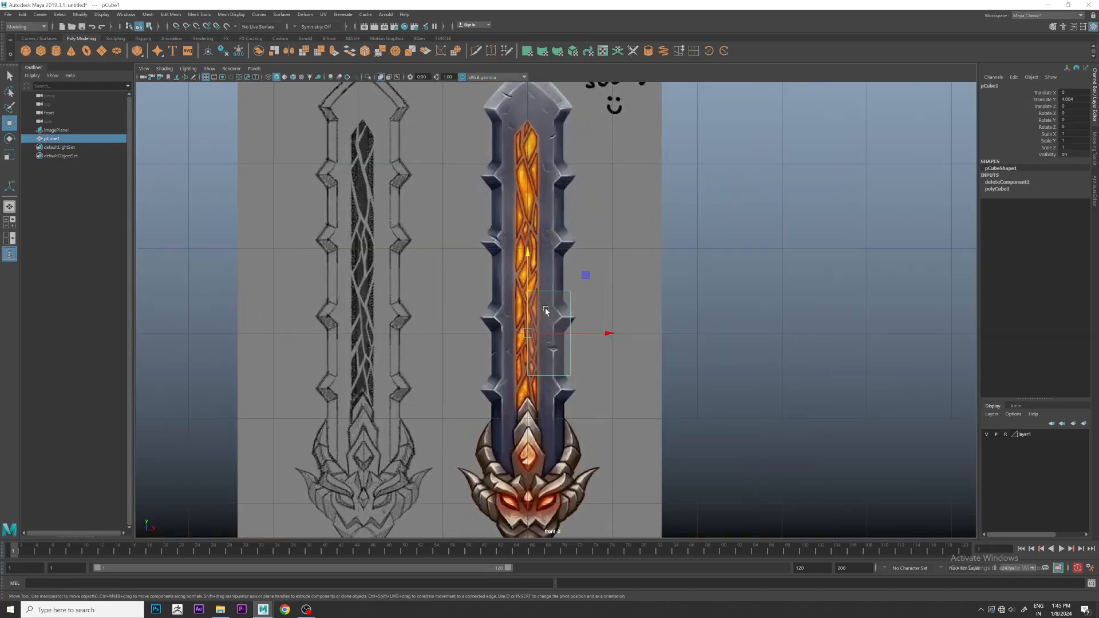
# Configure Duplicate Special with Instance geometry and an X scale of -1, and create a mirrored instance of the half cube
pyautogui.click(23, 15)
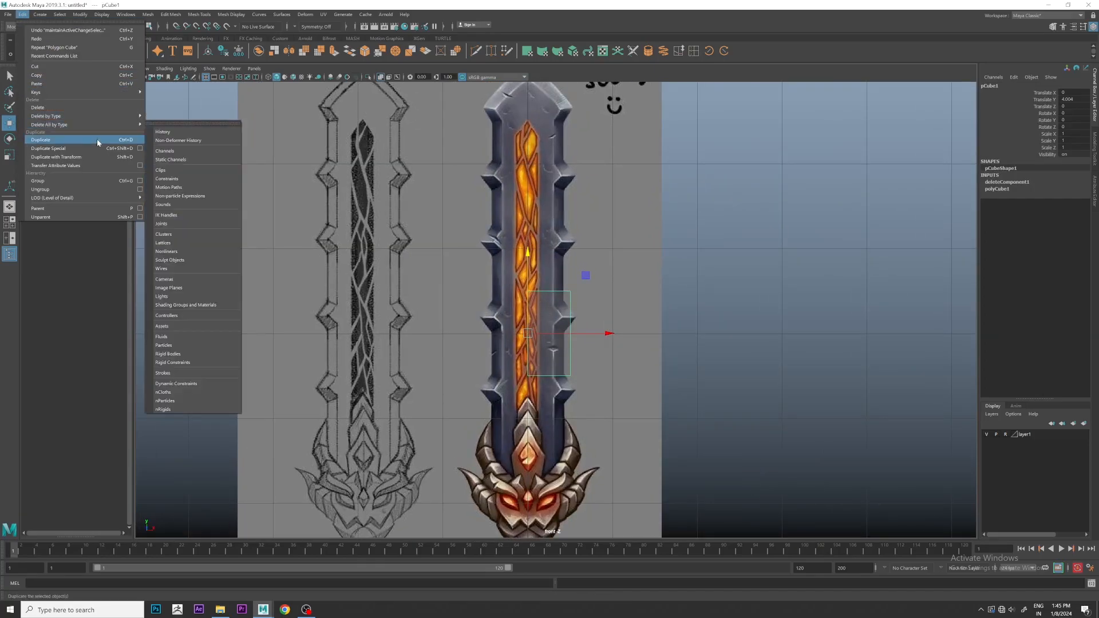
pyautogui.click(140, 149)
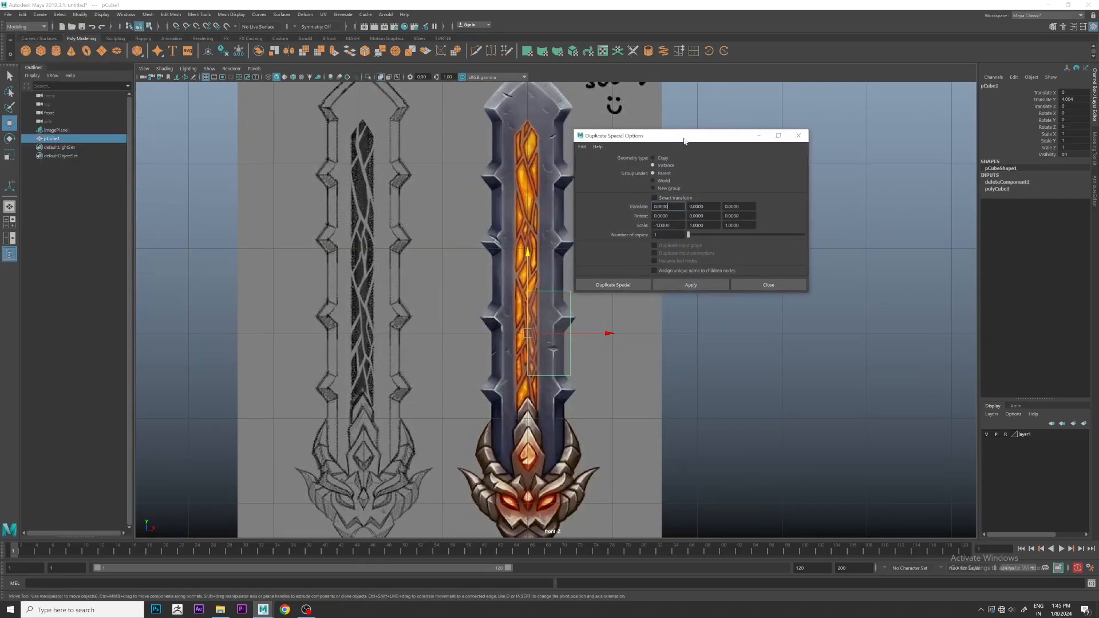
pyautogui.moveTo(606, 132); pyautogui.dragTo(667, 136)
pyautogui.click(637, 147)
pyautogui.click(653, 165)
pyautogui.click(709, 166)
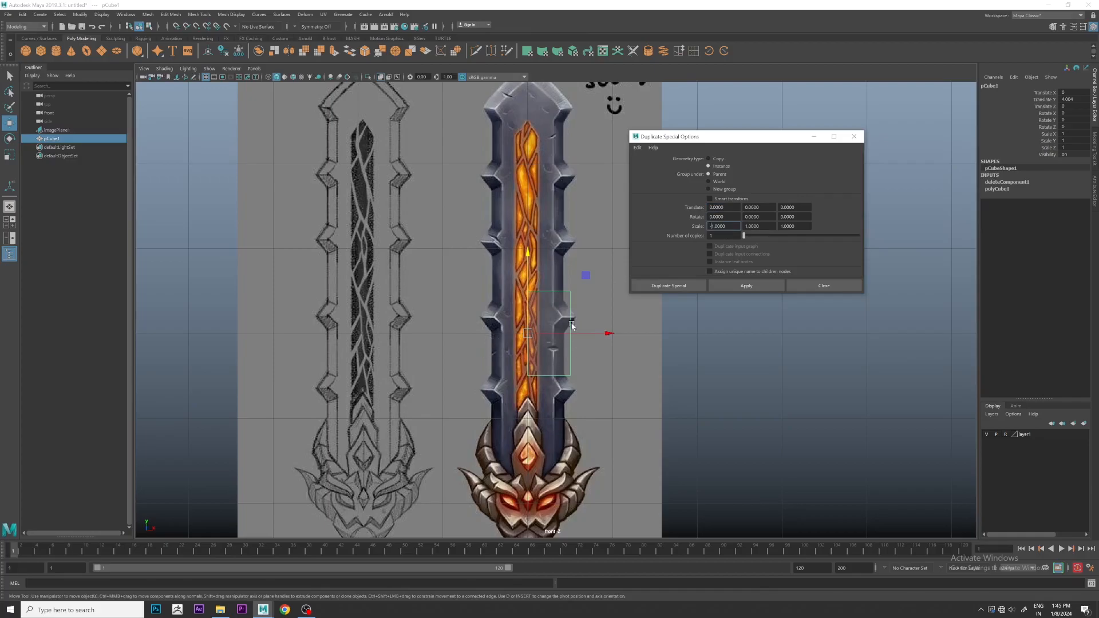
pyautogui.click(669, 286)
# Try moving the mirrored half's top outer vertices outward to test the instanced symmetry
pyautogui.moveTo(508, 314); pyautogui.dragTo(459, 313, button='right')
pyautogui.moveTo(443, 267); pyautogui.dragTo(495, 306)
pyautogui.moveTo(539, 234); pyautogui.dragTo(501, 223)
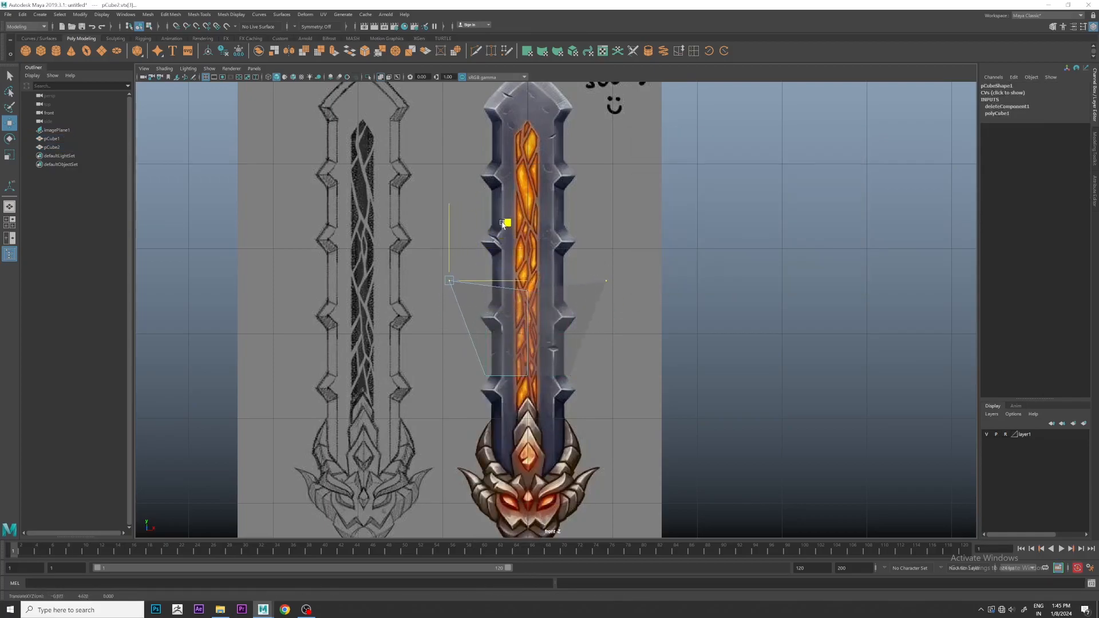
pyautogui.scroll(-2, 515, 286)
pyautogui.press('F8')
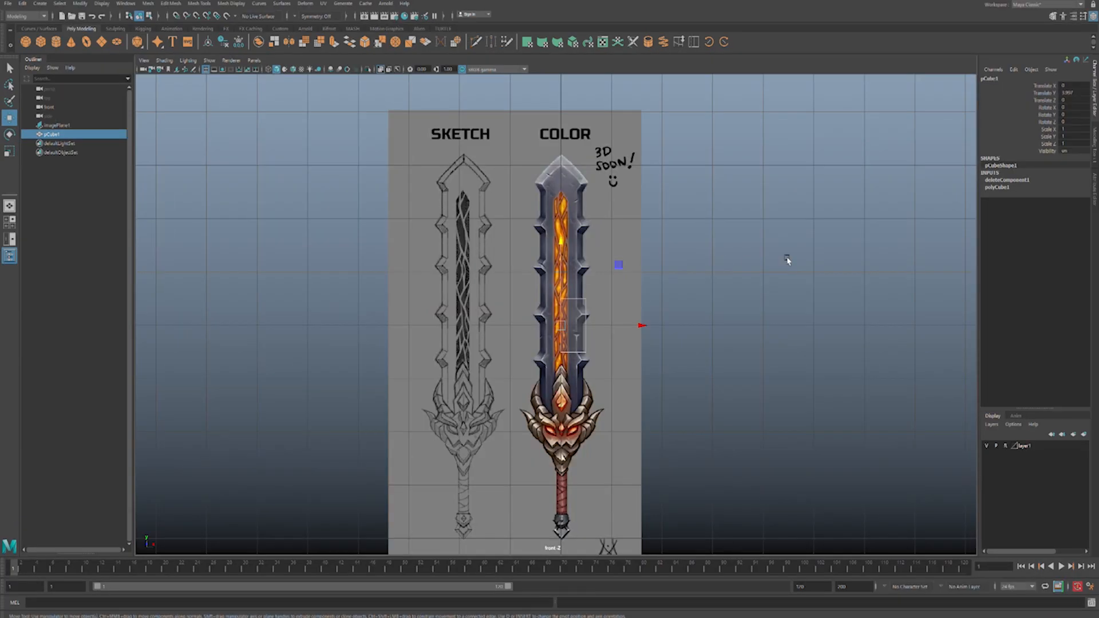
pyautogui.click(762, 262)
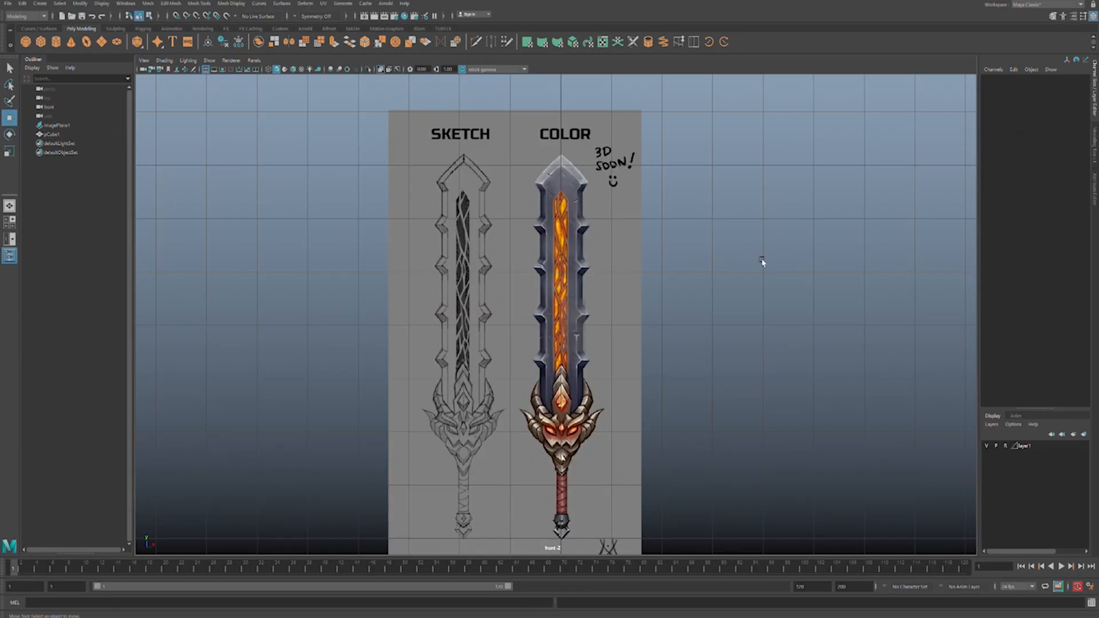
# Duplicate the half cube as a mirrored instance and try moving the mirrored half's top outer vertices
pyautogui.click(592, 326)
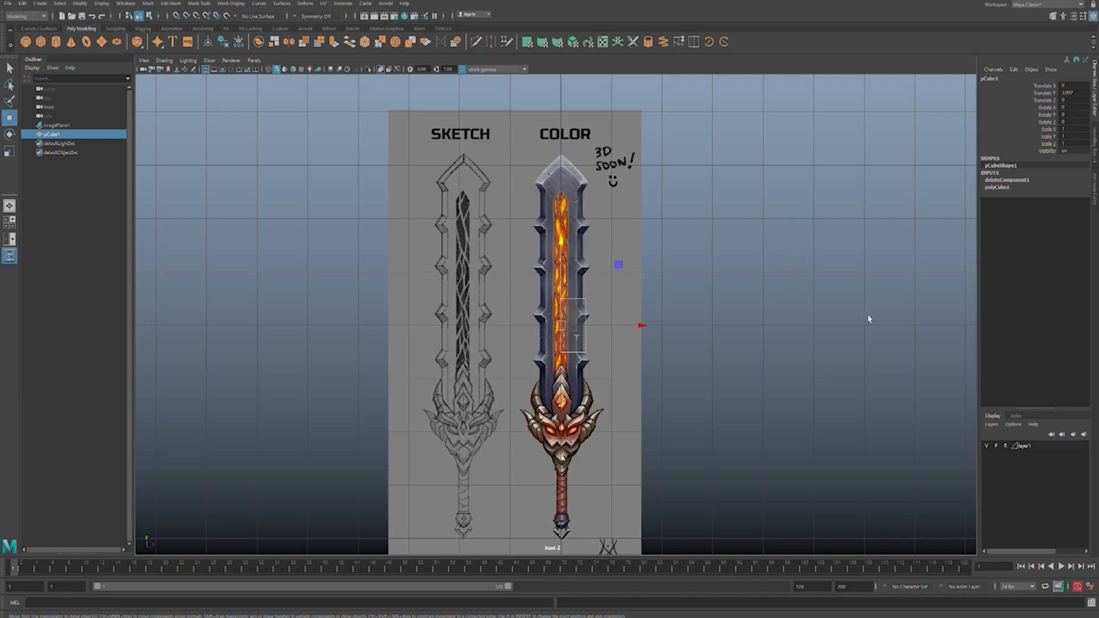
pyautogui.hotkey('shift', 'd')
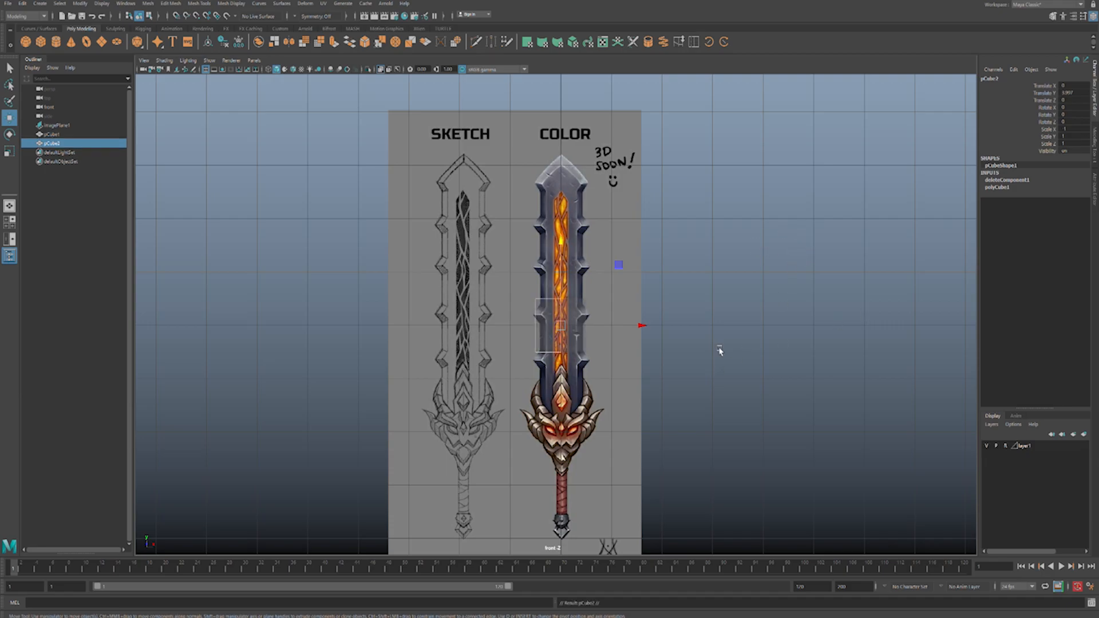
pyautogui.scroll(5, 619, 323)
pyautogui.press('F9')
pyautogui.moveTo(478, 262); pyautogui.dragTo(531, 294)
pyautogui.moveTo(583, 233)
pyautogui.mouseDown()
pyautogui.moveTo(568, 252)
pyautogui.moveTo(578, 224)
pyautogui.mouseUp()
# Move the block's outer side vertices inward to line up with the blade's inner bevel line
pyautogui.scroll(2, 578, 224)
pyautogui.moveTo(498, 263); pyautogui.dragTo(527, 407)
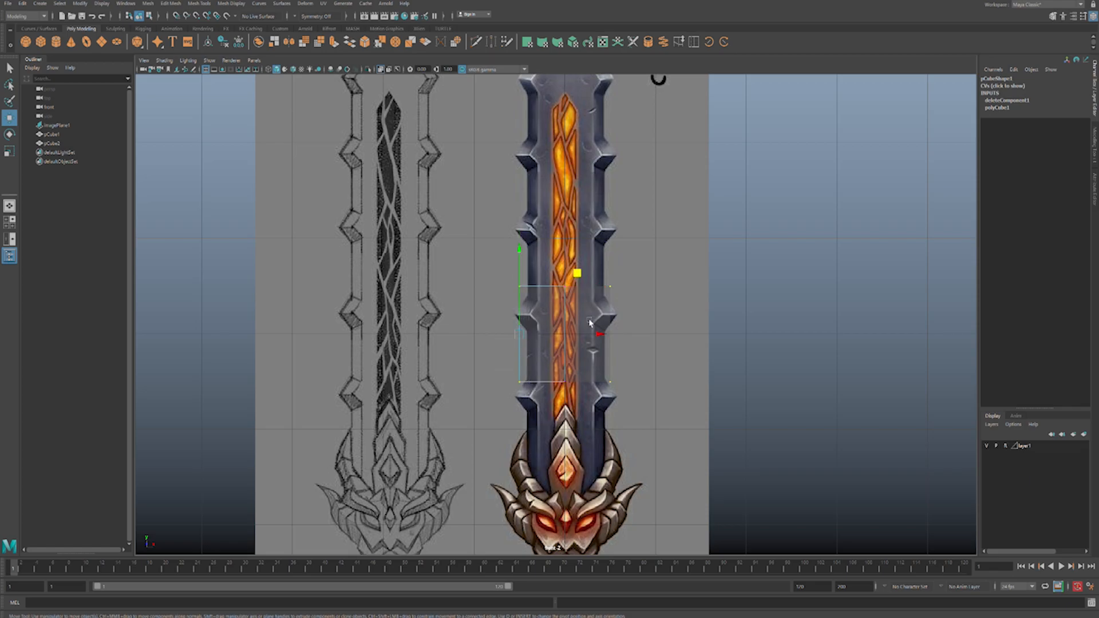
pyautogui.scroll(4, 589, 318)
pyautogui.moveTo(588, 348); pyautogui.dragTo(613, 354)
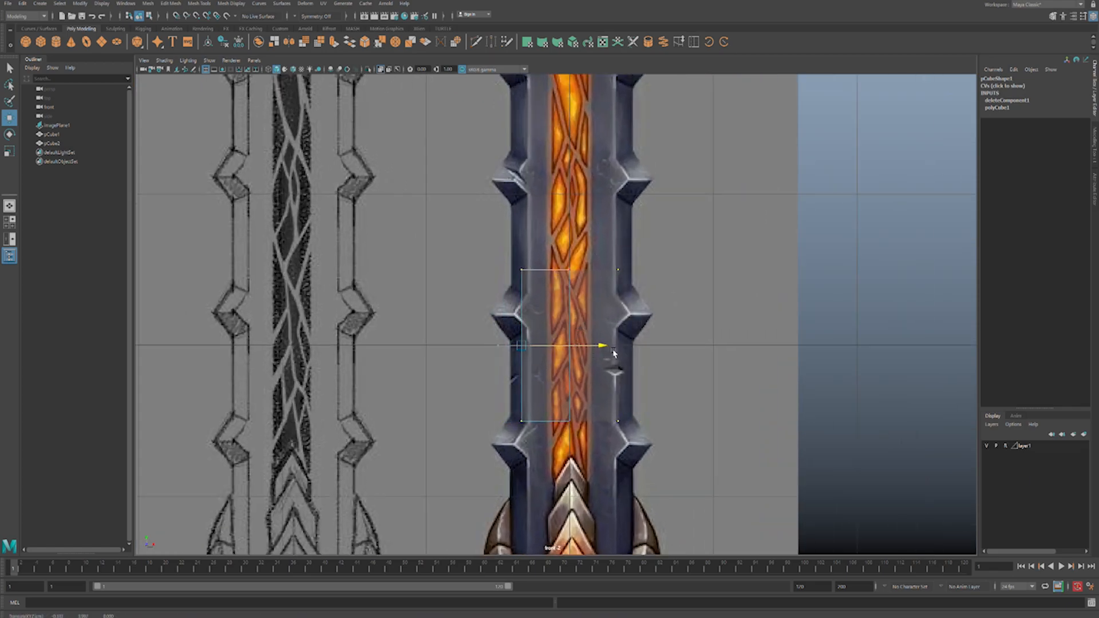
pyautogui.scroll(-6, 618, 337)
pyautogui.scroll(5, 625, 321)
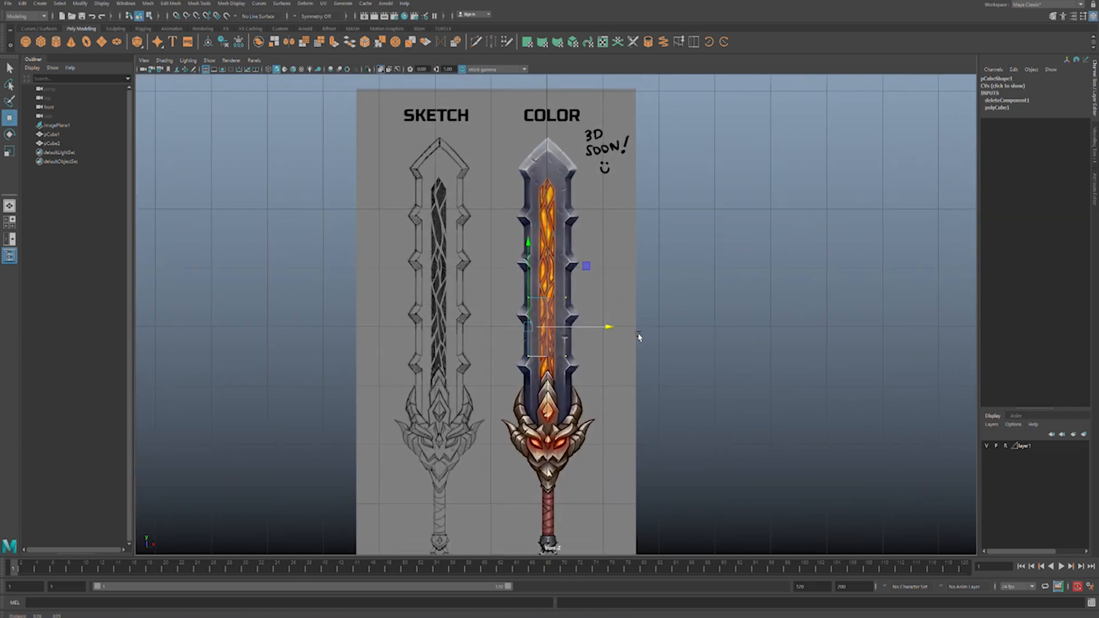
pyautogui.scroll(5, 566, 332)
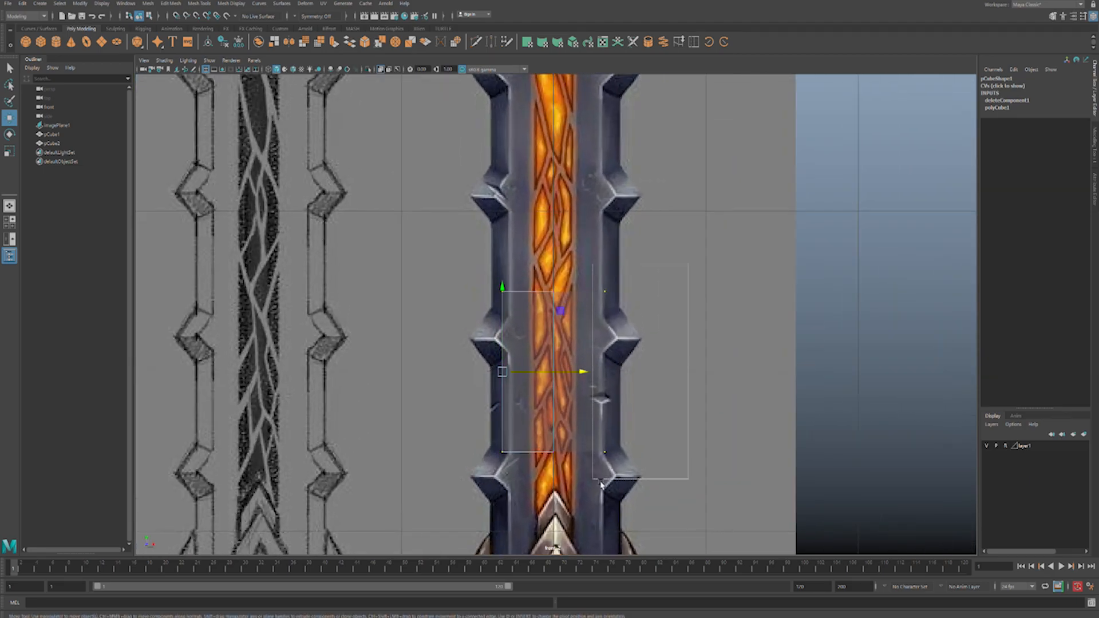
pyautogui.press('F8')
pyautogui.press('F9')
pyautogui.moveTo(593, 263); pyautogui.dragTo(663, 523)
pyautogui.moveTo(694, 385); pyautogui.dragTo(690, 386)
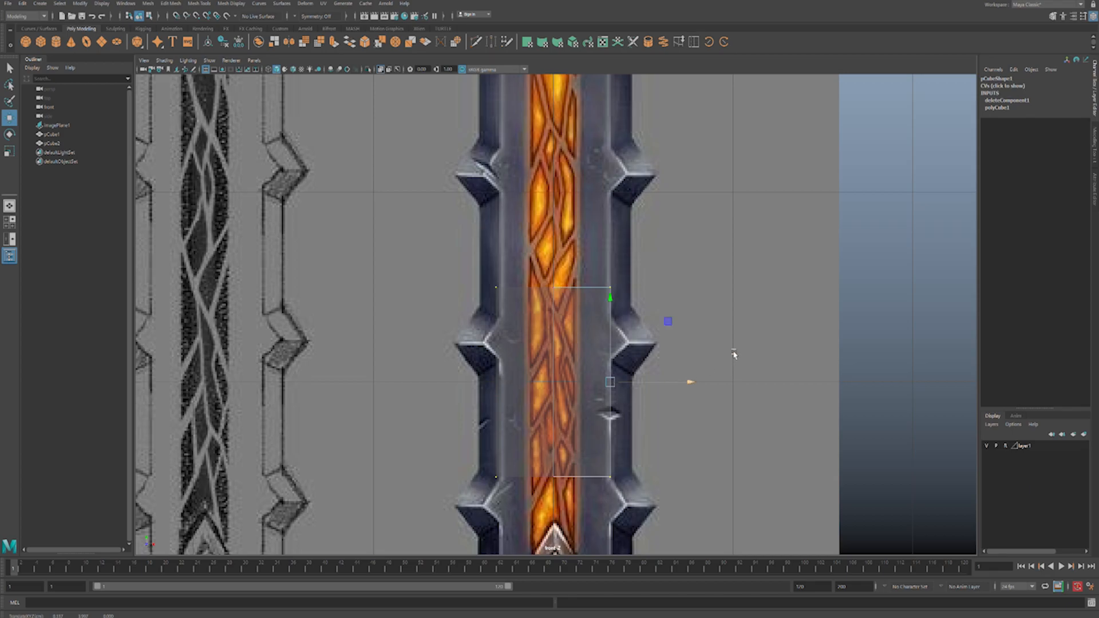
# Raise the block's top vertices to just below the tip of the coloured blade
pyautogui.scroll(-6, 599, 328)
pyautogui.moveTo(527, 328); pyautogui.dragTo(519, 324)
pyautogui.scroll(3, 560, 229)
pyautogui.keyDown('alt'); pyautogui.moveTo(562, 223); pyautogui.dragTo(574, 354, button='middle'); pyautogui.keyUp('alt')
pyautogui.moveTo(562, 363); pyautogui.dragTo(562, 215)
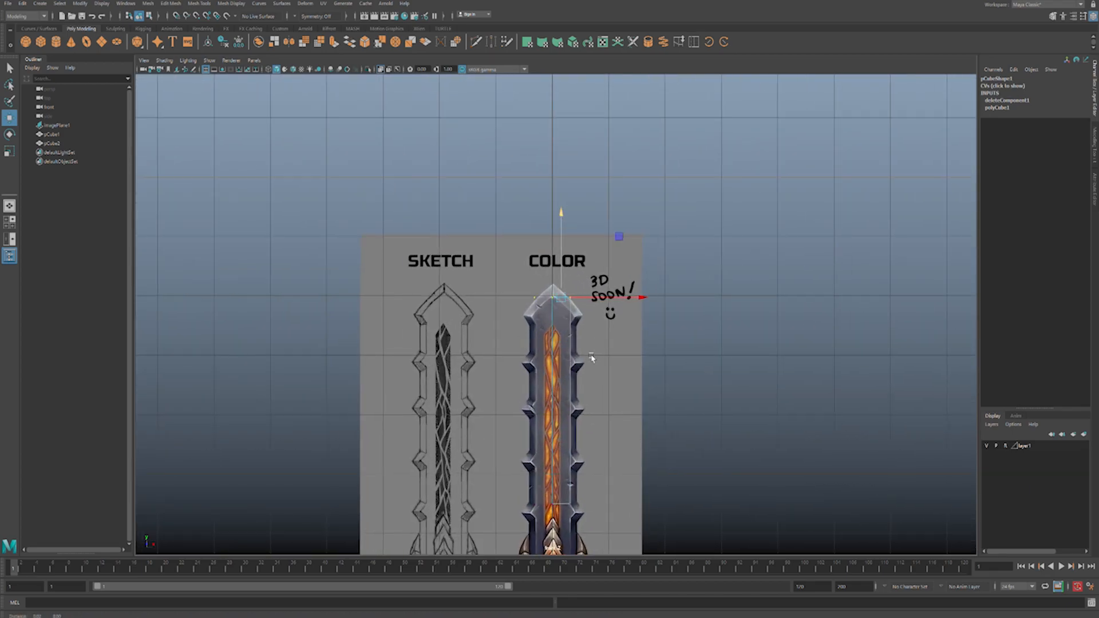
# Lower the block's bottom vertices to the level of the eyes on the sword's guard
pyautogui.scroll(2, 607, 406)
pyautogui.keyDown('alt'); pyautogui.moveTo(608, 406); pyautogui.dragTo(548, 349, button='middle'); pyautogui.keyUp('alt')
pyautogui.moveTo(548, 349); pyautogui.dragTo(547, 446)
pyautogui.keyDown('alt'); pyautogui.moveTo(593, 453); pyautogui.dragTo(596, 375, button='middle'); pyautogui.keyUp('alt')
pyautogui.scroll(3, 544, 369)
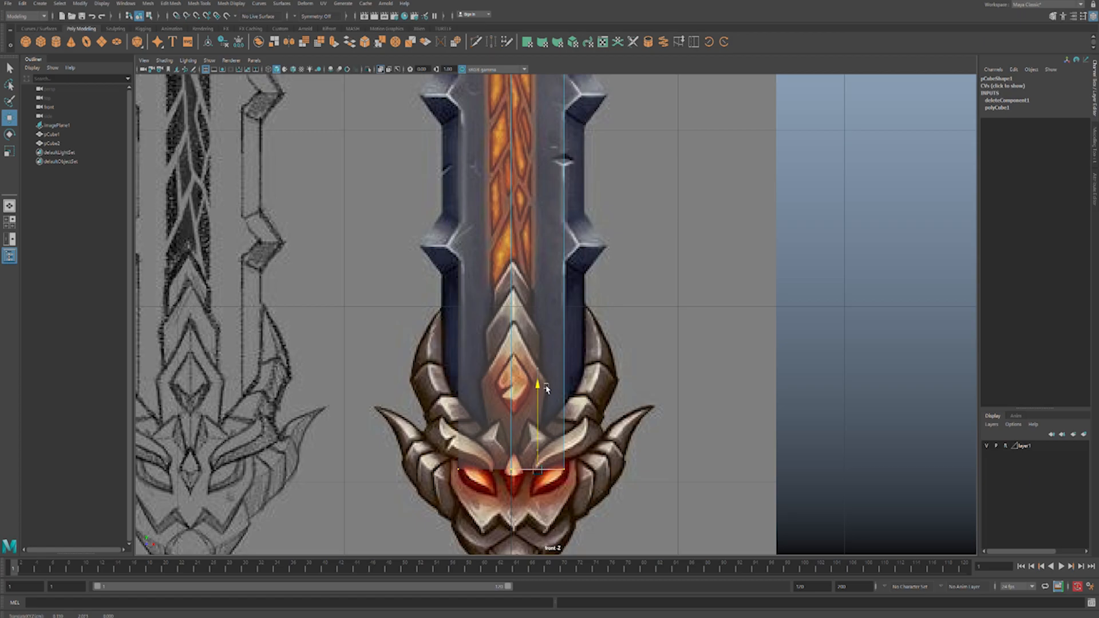
# Cut horizontal edge loops across the half blade at the point of each side spike, using Multi-Cut
pyautogui.scroll(-5, 664, 411)
pyautogui.scroll(6, 662, 307)
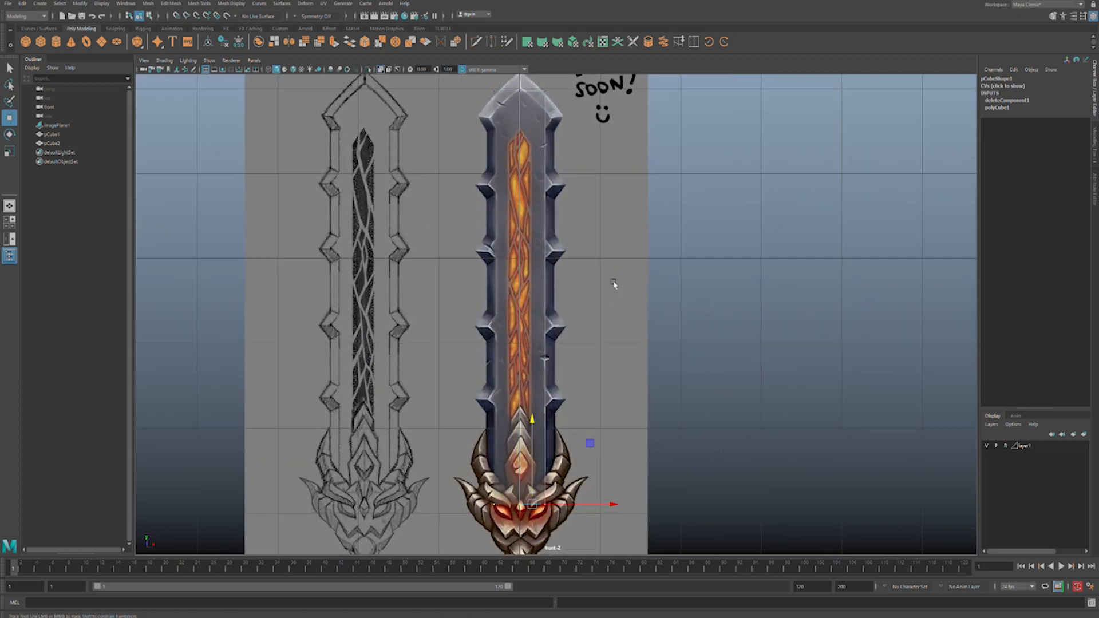
pyautogui.click(476, 43)
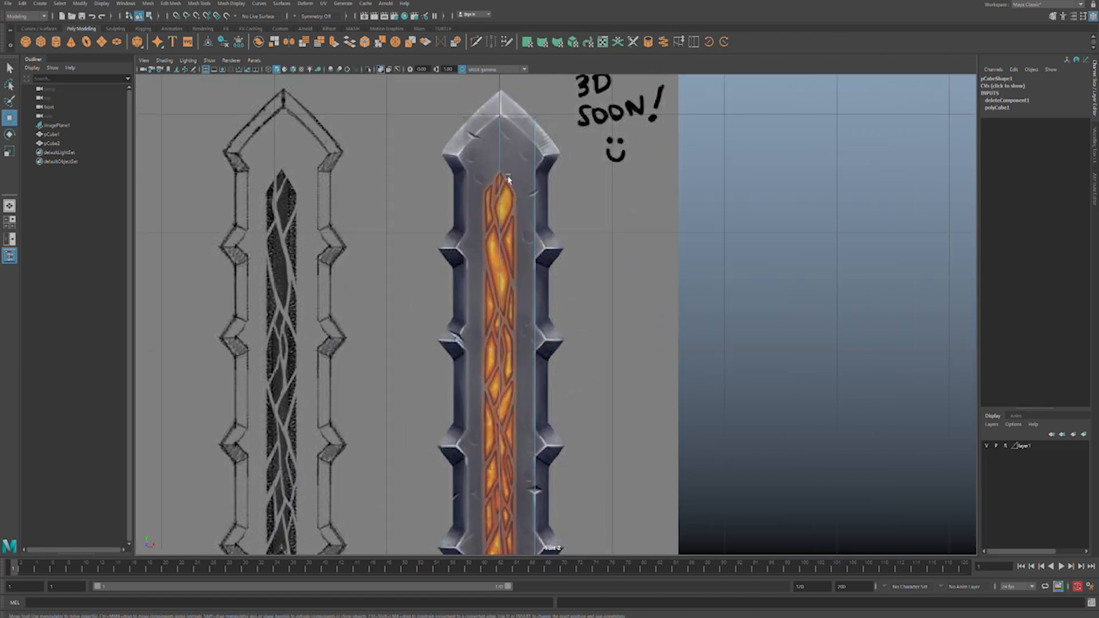
pyautogui.keyDown('ctrl'); pyautogui.click(528, 247); pyautogui.keyUp('ctrl')
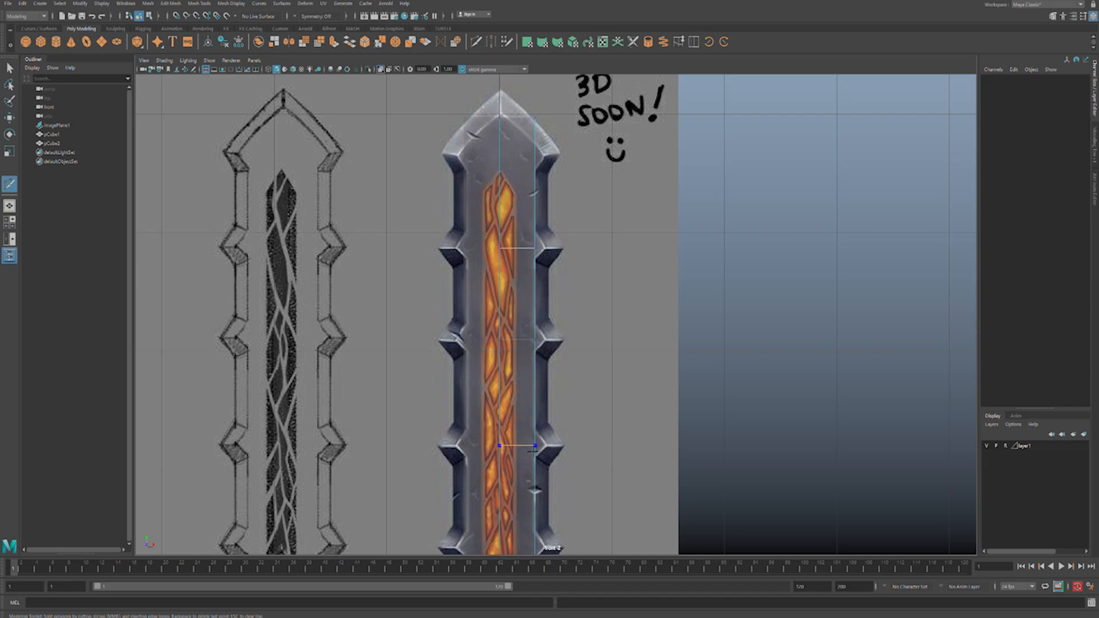
pyautogui.keyDown('alt'); pyautogui.moveTo(583, 436); pyautogui.dragTo(592, 294, button='middle'); pyautogui.keyUp('alt')
pyautogui.click(508, 302)
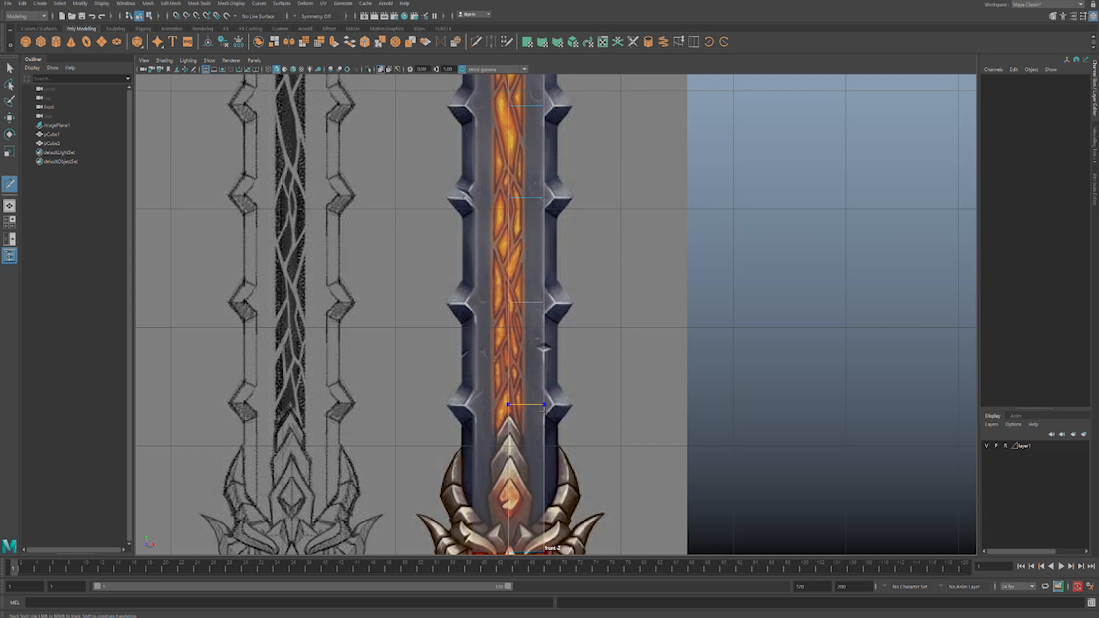
pyautogui.keyDown('alt'); pyautogui.moveTo(560, 418); pyautogui.dragTo(575, 468, button='middle'); pyautogui.keyUp('alt')
pyautogui.keyDown('alt'); pyautogui.moveTo(545, 157); pyautogui.dragTo(524, 258, button='middle'); pyautogui.keyUp('alt')
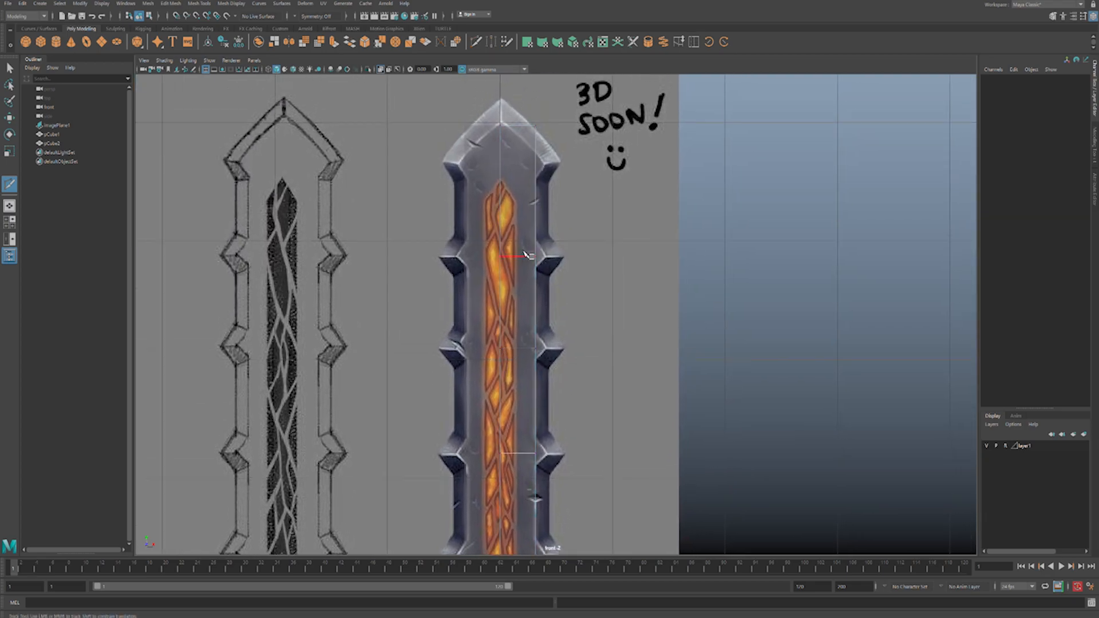
# Cut further edge loops just above and below each side spike, plus loops around the top corner
pyautogui.keyDown('ctrl'); pyautogui.click(531, 246); pyautogui.keyUp('ctrl')
pyautogui.keyDown('ctrl'); pyautogui.click(534, 360); pyautogui.keyUp('ctrl')
pyautogui.keyDown('alt'); pyautogui.moveTo(561, 356); pyautogui.dragTo(556, 258, button='middle'); pyautogui.keyUp('alt')
pyautogui.keyDown('ctrl'); pyautogui.click(531, 343); pyautogui.keyUp('ctrl')
pyautogui.keyDown('ctrl'); pyautogui.click(533, 368); pyautogui.keyUp('ctrl')
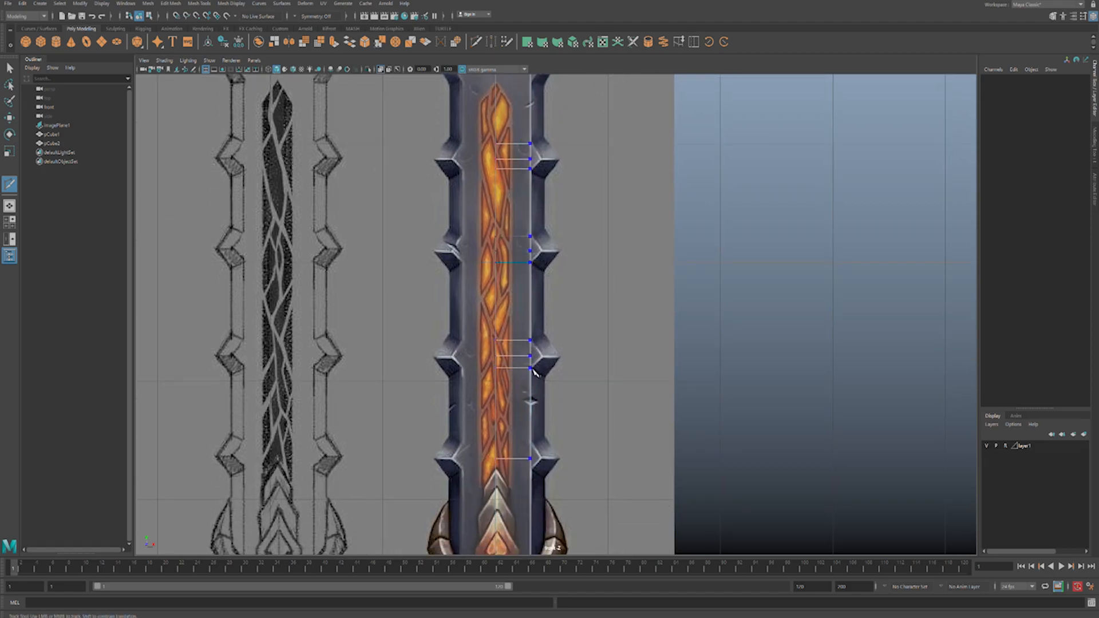
pyautogui.keyDown('alt'); pyautogui.moveTo(564, 374); pyautogui.dragTo(574, 286, button='middle'); pyautogui.keyUp('alt')
pyautogui.keyDown('alt'); pyautogui.moveTo(574, 287); pyautogui.dragTo(588, 291, button='right'); pyautogui.keyUp('alt')
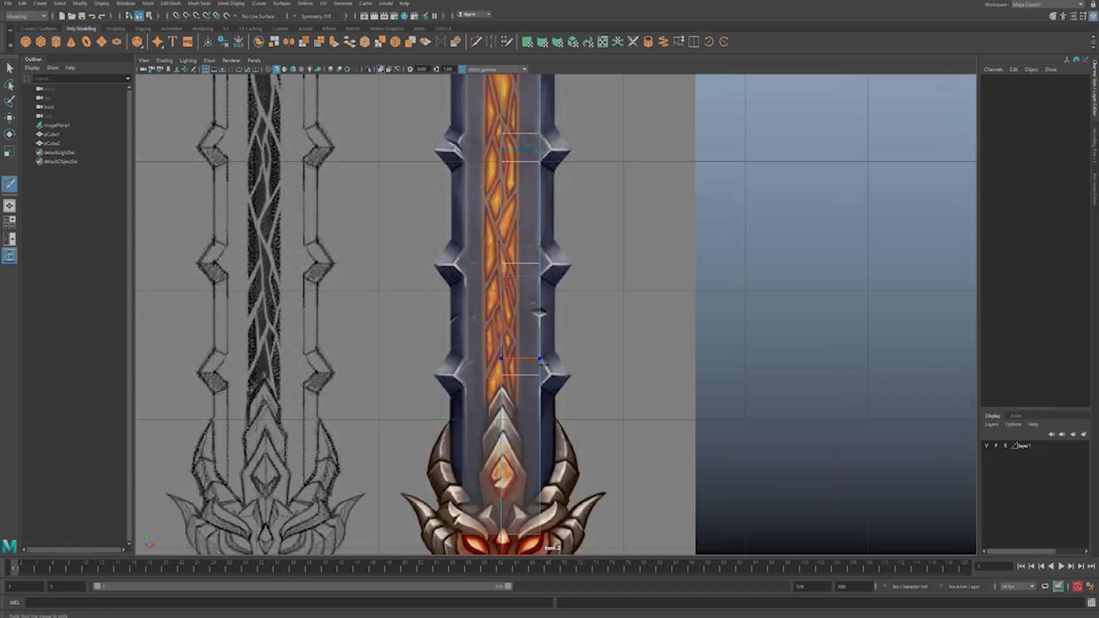
pyautogui.keyDown('alt'); pyautogui.moveTo(546, 158); pyautogui.dragTo(536, 370, button='middle'); pyautogui.keyUp('alt')
pyautogui.keyDown('ctrl'); pyautogui.click(530, 163); pyautogui.keyUp('ctrl')
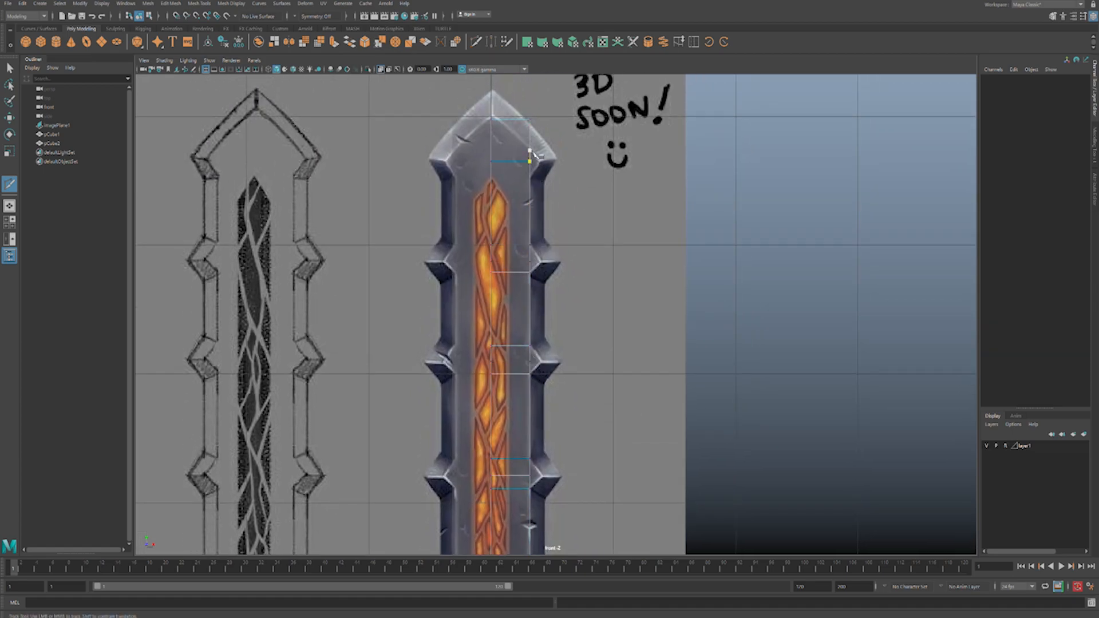
pyautogui.keyDown('ctrl'); pyautogui.click(530, 152); pyautogui.keyUp('ctrl')
# Select the middle outer vertices of the top corner and every spike and pull them outward to the inner bevel points
pyautogui.press('w')
pyautogui.keyDown('shift'); pyautogui.click(531, 262); pyautogui.keyUp('shift')
pyautogui.keyDown('shift'); pyautogui.click(536, 365); pyautogui.keyUp('shift')
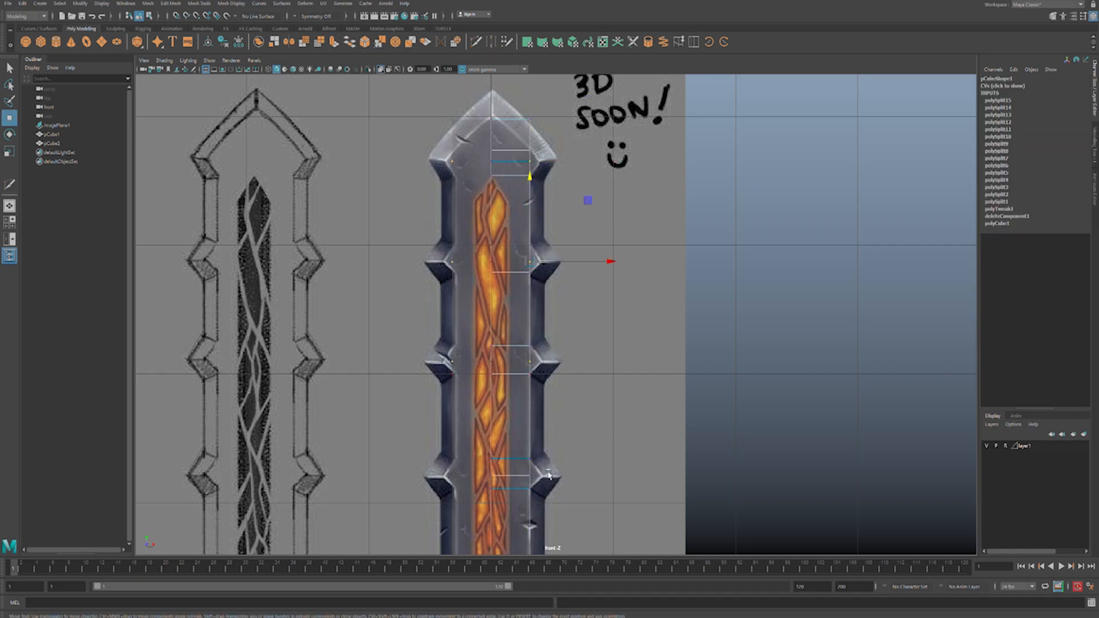
pyautogui.keyDown('shift'); pyautogui.click(527, 482); pyautogui.keyUp('shift')
pyautogui.keyDown('alt'); pyautogui.moveTo(614, 459); pyautogui.dragTo(574, 339, button='middle'); pyautogui.keyUp('alt')
pyautogui.keyDown('shift'); pyautogui.click(495, 369); pyautogui.keyUp('shift')
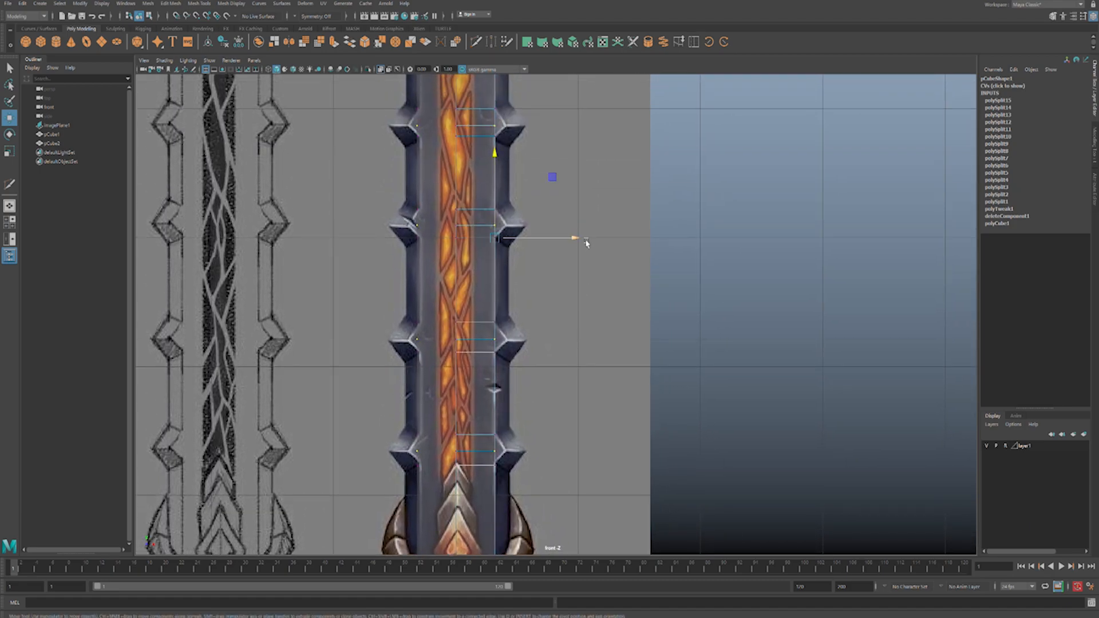
pyautogui.moveTo(583, 244); pyautogui.dragTo(595, 246)
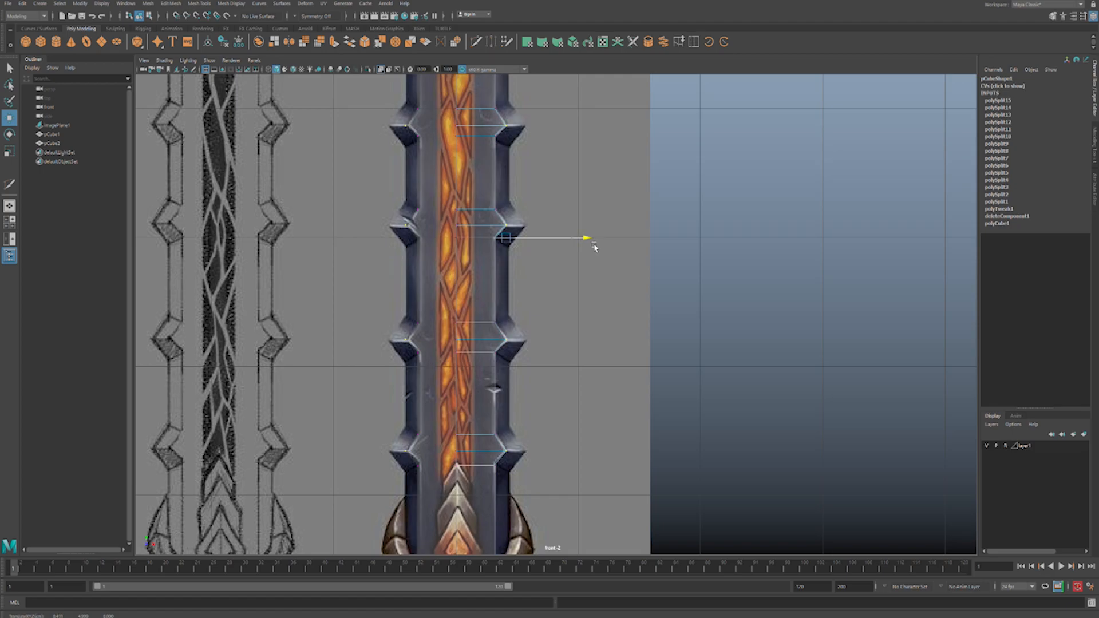
# Move the top outer vertices in to the centre line so the upper edge follows the tip's inner bevel
pyautogui.keyDown('alt'); pyautogui.moveTo(629, 88); pyautogui.dragTo(672, 316, button='middle'); pyautogui.keyUp('alt')
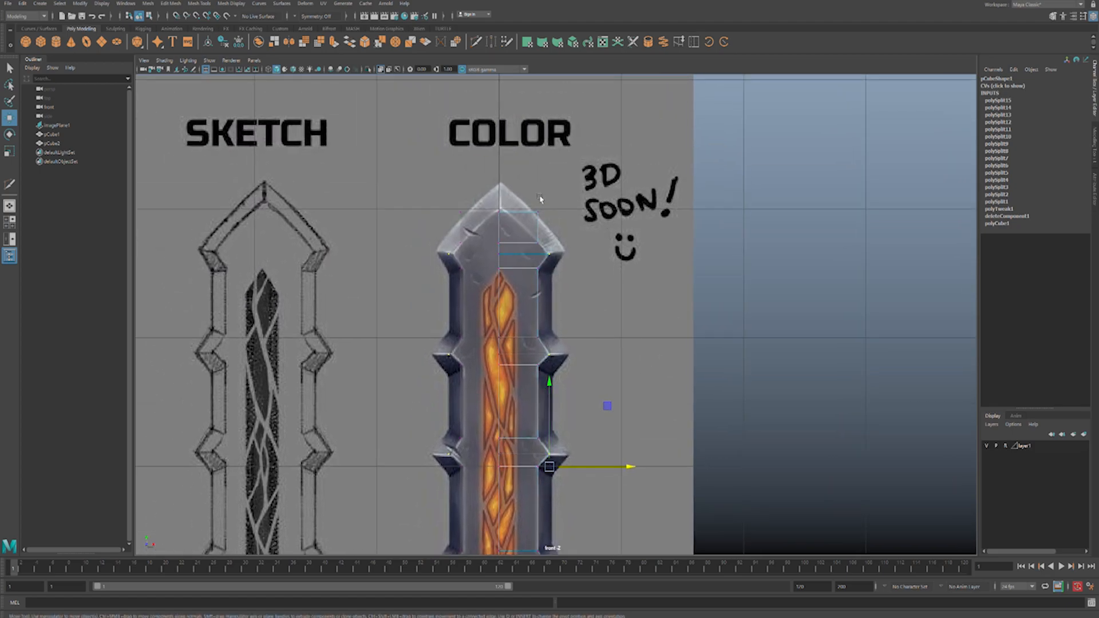
pyautogui.moveTo(565, 230); pyautogui.dragTo(566, 229)
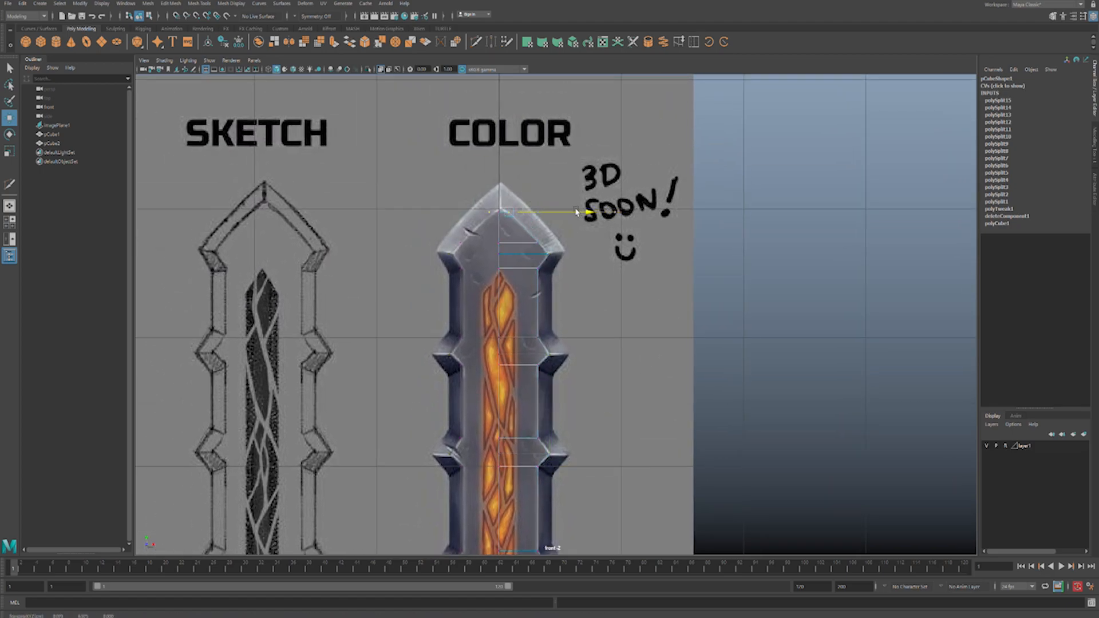
pyautogui.scroll(10, 575, 211)
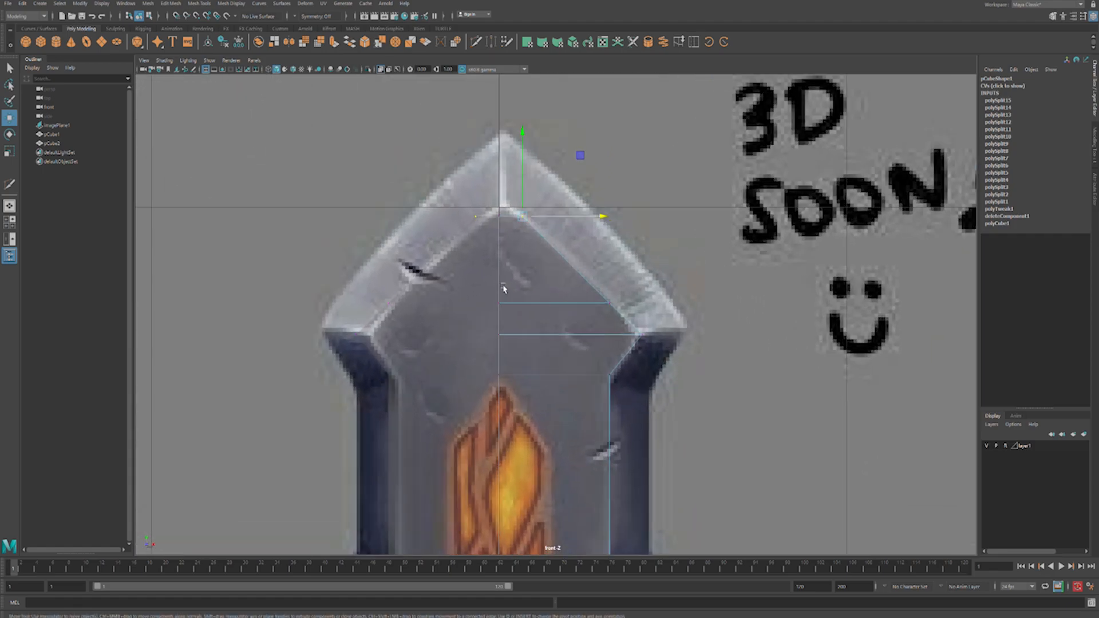
pyautogui.keyDown('shift'); pyautogui.moveTo(445, 229); pyautogui.dragTo(540, 288); pyautogui.keyUp('shift')
pyautogui.moveTo(542, 240); pyautogui.dragTo(538, 227)
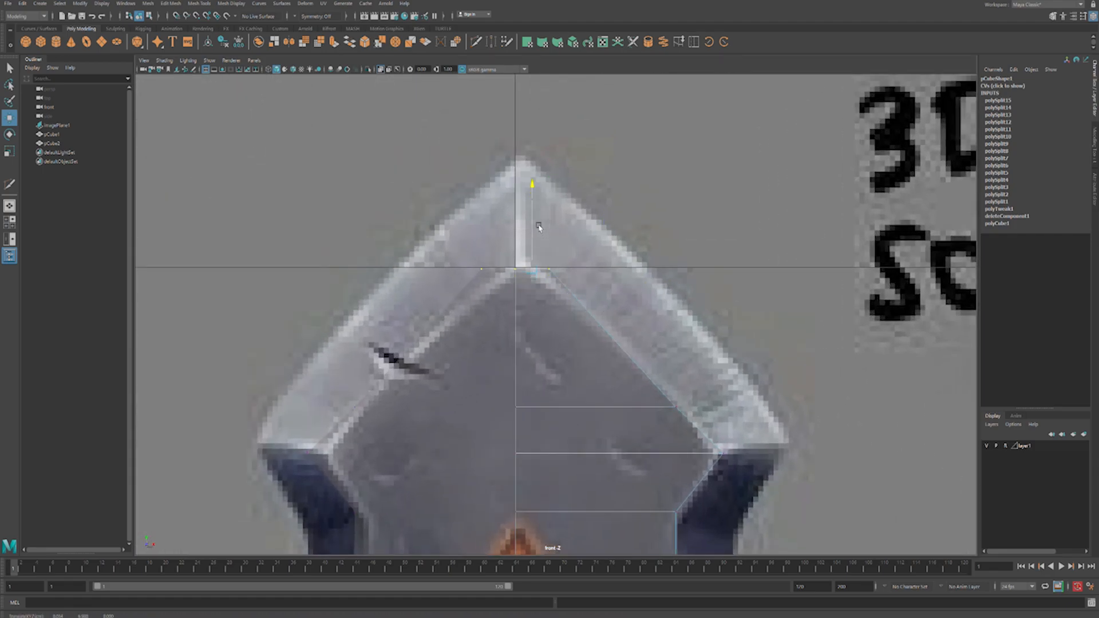
pyautogui.hotkey('ctrl', 'z')
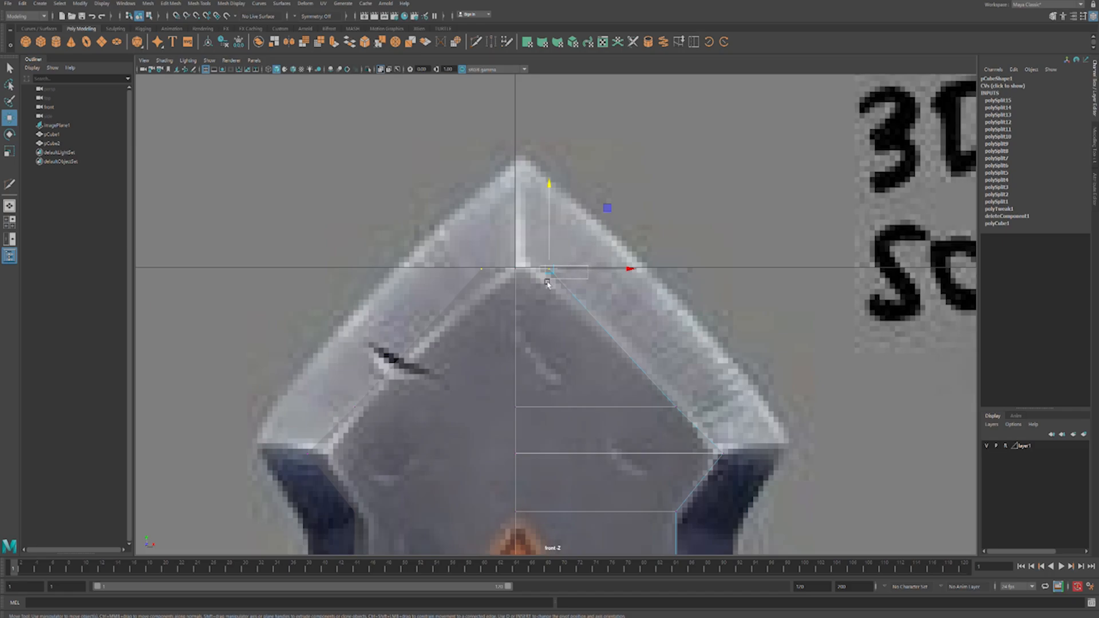
pyautogui.moveTo(638, 275); pyautogui.dragTo(623, 273)
pyautogui.scroll(-10, 657, 319)
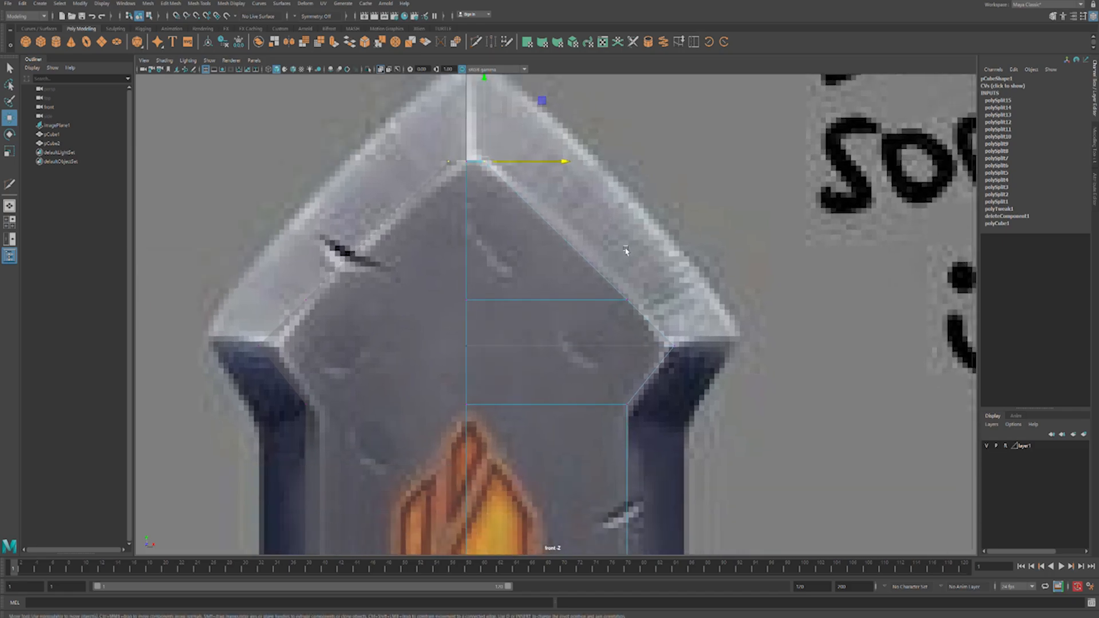
# Make the reference image selectable and move it back behind the blade in the perspective view
pyautogui.scroll(3, 618, 303)
pyautogui.keyDown('alt'); pyautogui.moveTo(599, 296); pyautogui.dragTo(598, 249, button='middle'); pyautogui.keyUp('alt')
pyautogui.keyDown('alt'); pyautogui.moveTo(595, 255); pyautogui.dragTo(637, 284, button='right'); pyautogui.keyUp('alt')
pyautogui.keyDown('alt'); pyautogui.moveTo(611, 138); pyautogui.dragTo(603, 223, button='middle'); pyautogui.keyUp('alt')
pyautogui.press('space')
pyautogui.press('space')
pyautogui.scroll(3, 692, 213)
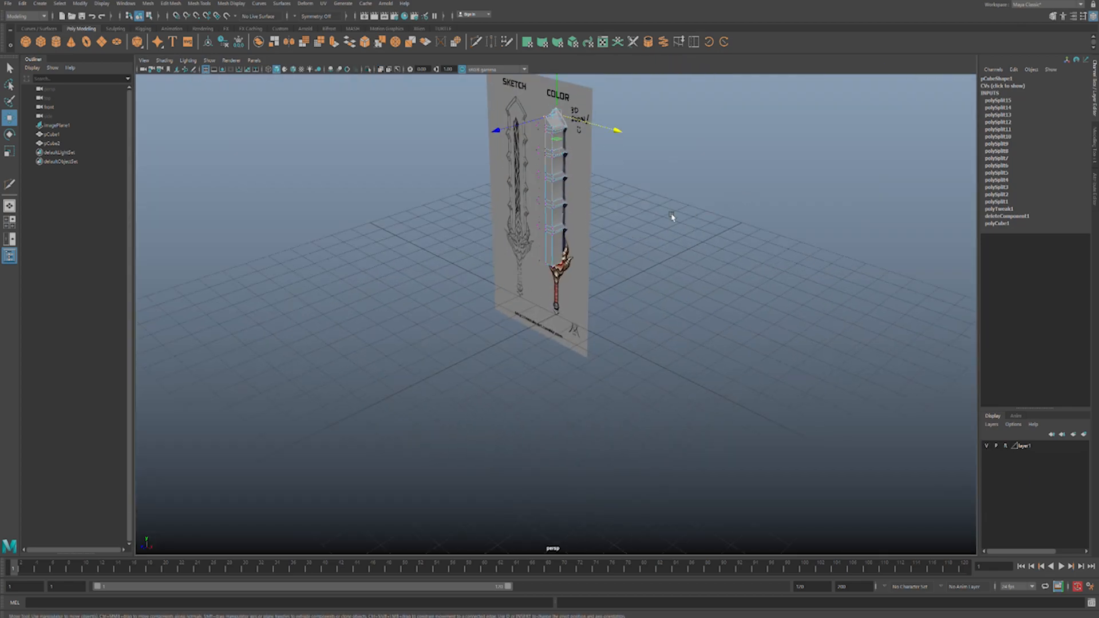
pyautogui.keyDown('alt'); pyautogui.moveTo(692, 213); pyautogui.dragTo(685, 312, button='middle'); pyautogui.keyUp('alt')
pyautogui.keyDown('alt'); pyautogui.moveTo(685, 312); pyautogui.dragTo(601, 282); pyautogui.keyUp('alt')
pyautogui.moveTo(542, 269); pyautogui.dragTo(597, 214, button='right')
pyautogui.click(510, 314)
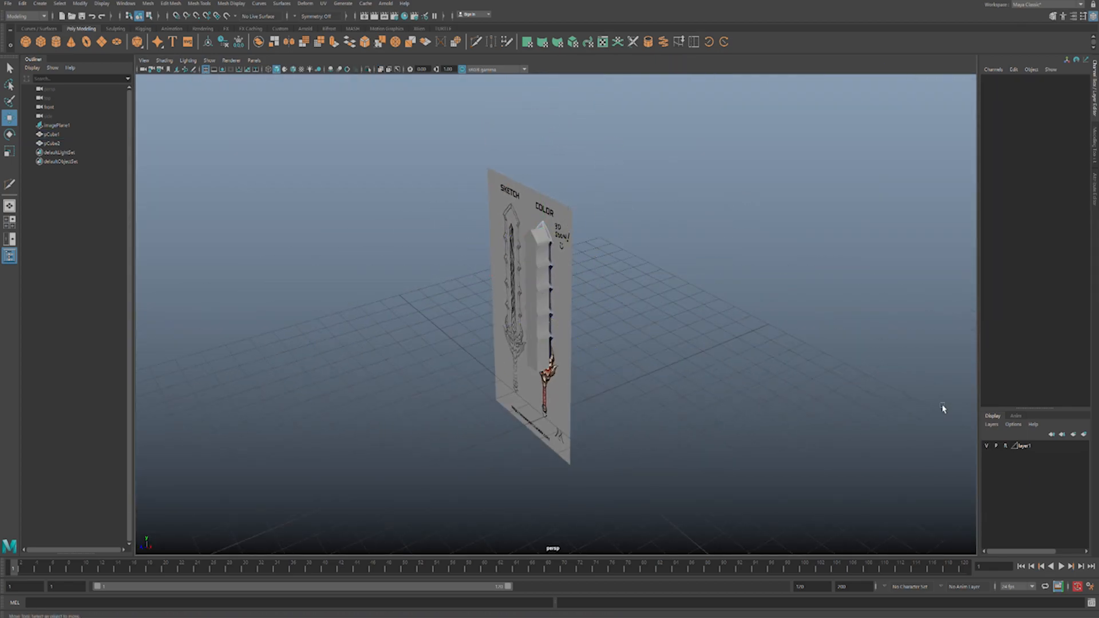
pyautogui.click(512, 214)
pyautogui.moveTo(459, 338); pyautogui.dragTo(657, 275)
# Select both blade halves and flatten their thickness to a Z scale of about 0.118
pyautogui.click(515, 233)
pyautogui.click(543, 258)
pyautogui.scroll(5, 548, 257)
pyautogui.moveTo(475, 125); pyautogui.dragTo(553, 214)
pyautogui.press('r')
pyautogui.moveTo(473, 339); pyautogui.dragTo(548, 326)
pyautogui.click(656, 256)
# Insert a centred edge loop along the narrow outer side of the blade half with Multi-Cut
pyautogui.scroll(3, 633, 254)
pyautogui.scroll(3, 634, 254)
pyautogui.keyDown('alt'); pyautogui.moveTo(632, 251); pyautogui.dragTo(622, 338, button='middle'); pyautogui.keyUp('alt')
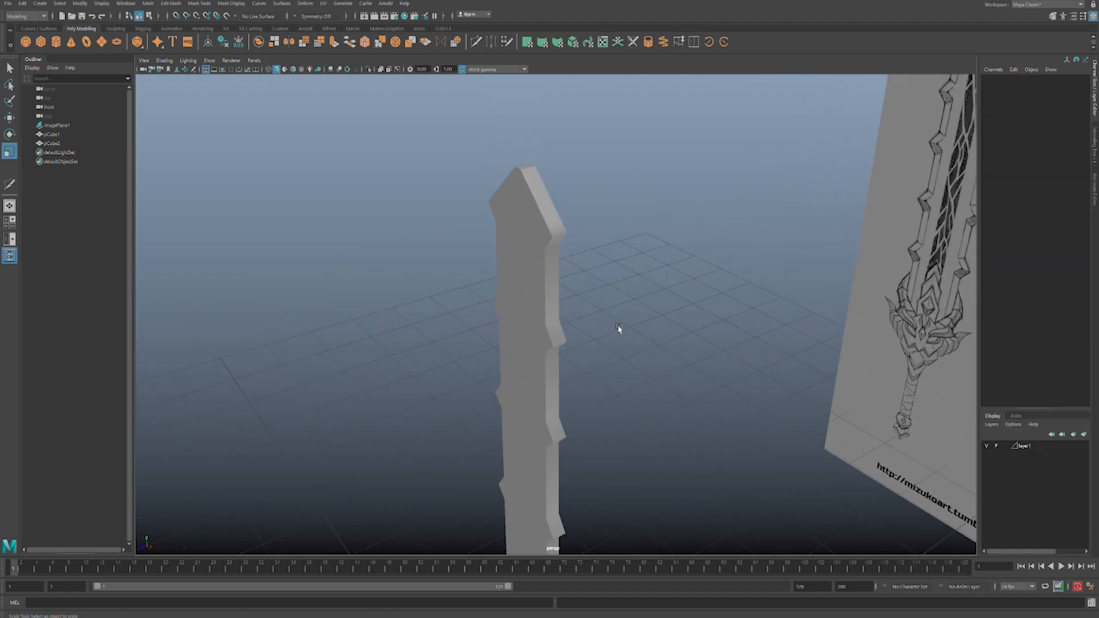
pyautogui.scroll(4, 622, 336)
pyautogui.click(550, 182)
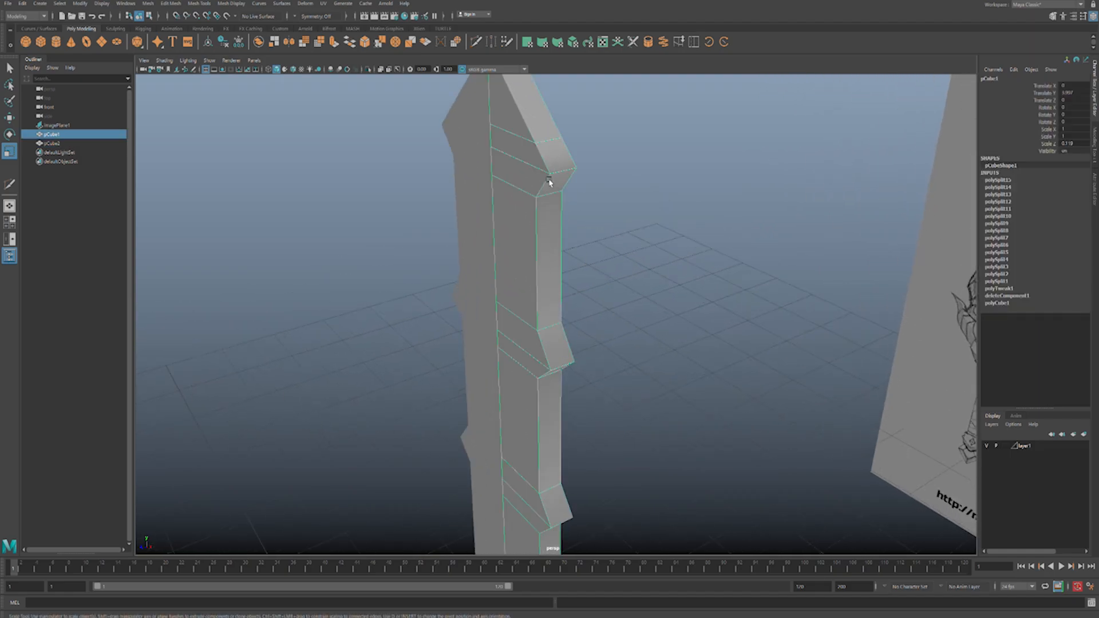
pyautogui.click(477, 44)
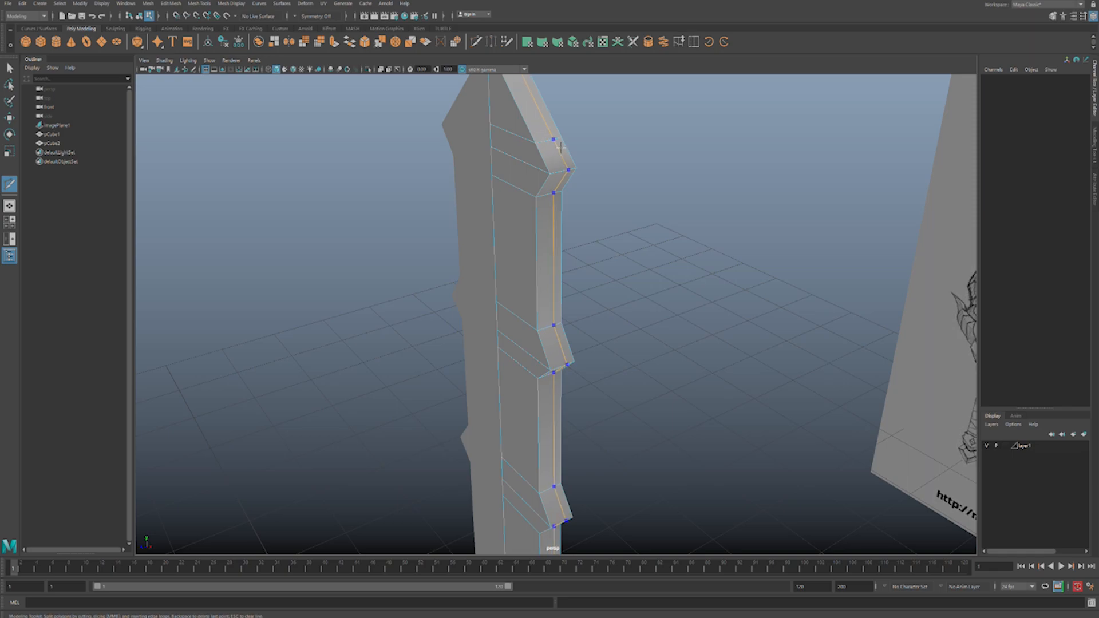
pyautogui.keyDown('ctrl'); pyautogui.middleClick(561, 148); pyautogui.keyUp('ctrl')
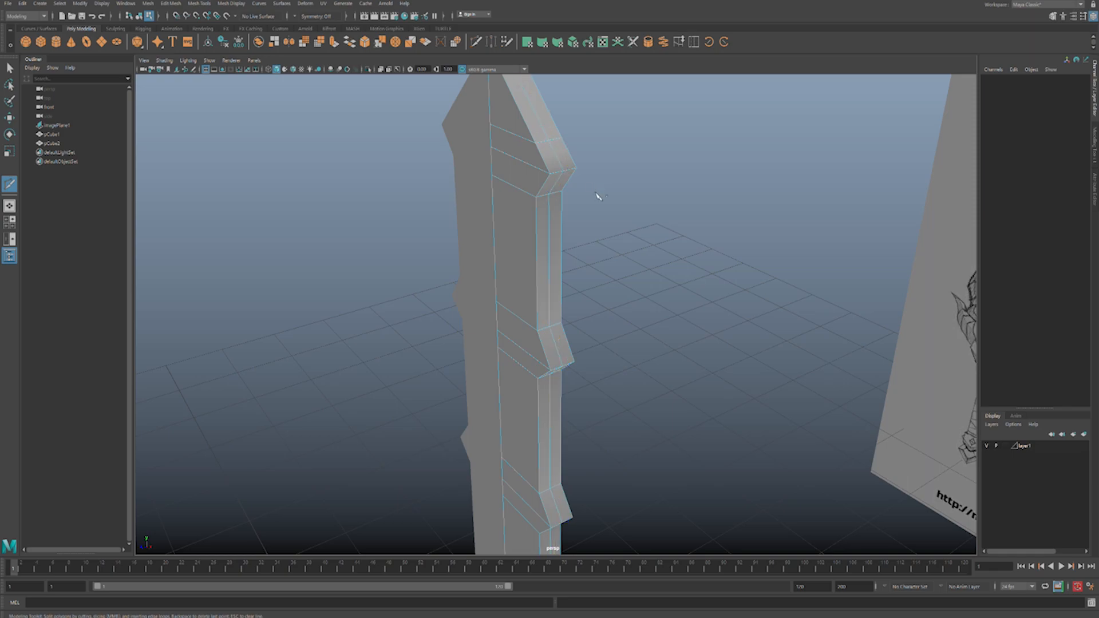
# Select the new side edge loop and move it outward in the front view to the blade's outer edge
pyautogui.scroll(-4, 597, 196)
pyautogui.keyDown('alt'); pyautogui.moveTo(603, 213); pyautogui.dragTo(554, 361); pyautogui.keyUp('alt')
pyautogui.press('w')
pyautogui.click(526, 280)
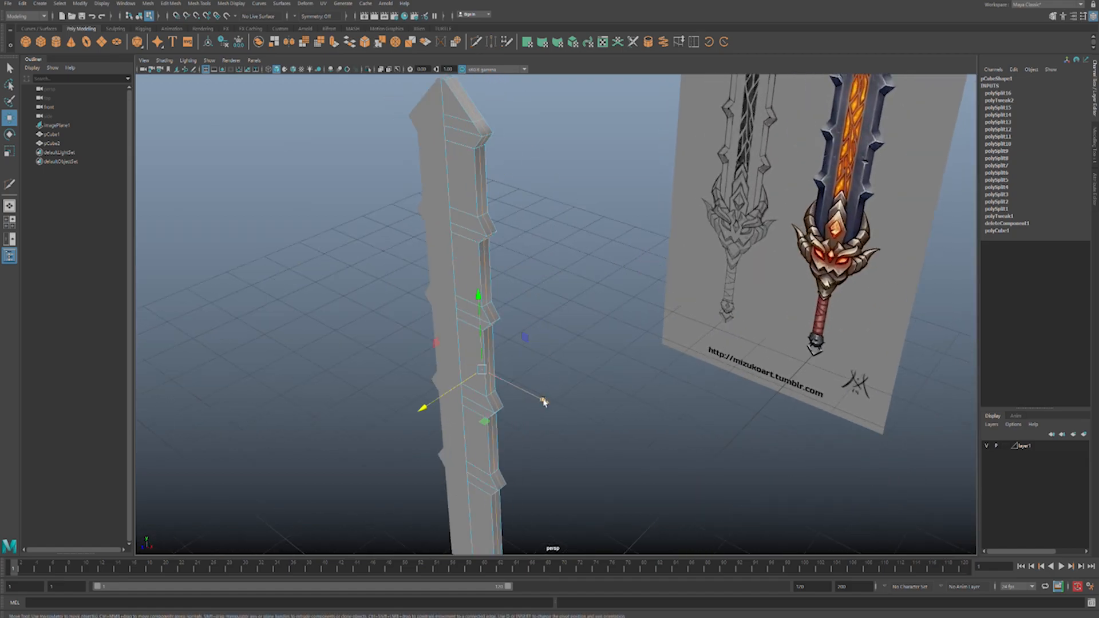
pyautogui.press('space')
pyautogui.press('space')
pyautogui.moveTo(626, 353); pyautogui.dragTo(640, 358)
# Raise the middle vertex at the top of the blade to the sharp tip of the coloured reference
pyautogui.keyDown('alt'); pyautogui.moveTo(622, 230); pyautogui.dragTo(623, 392, button='middle'); pyautogui.keyUp('alt')
pyautogui.scroll(1, 625, 316)
pyautogui.scroll(2, 626, 316)
pyautogui.press('space')
pyautogui.press('space')
pyautogui.keyDown('alt'); pyautogui.moveTo(710, 141); pyautogui.dragTo(736, 256, button='middle'); pyautogui.keyUp('alt')
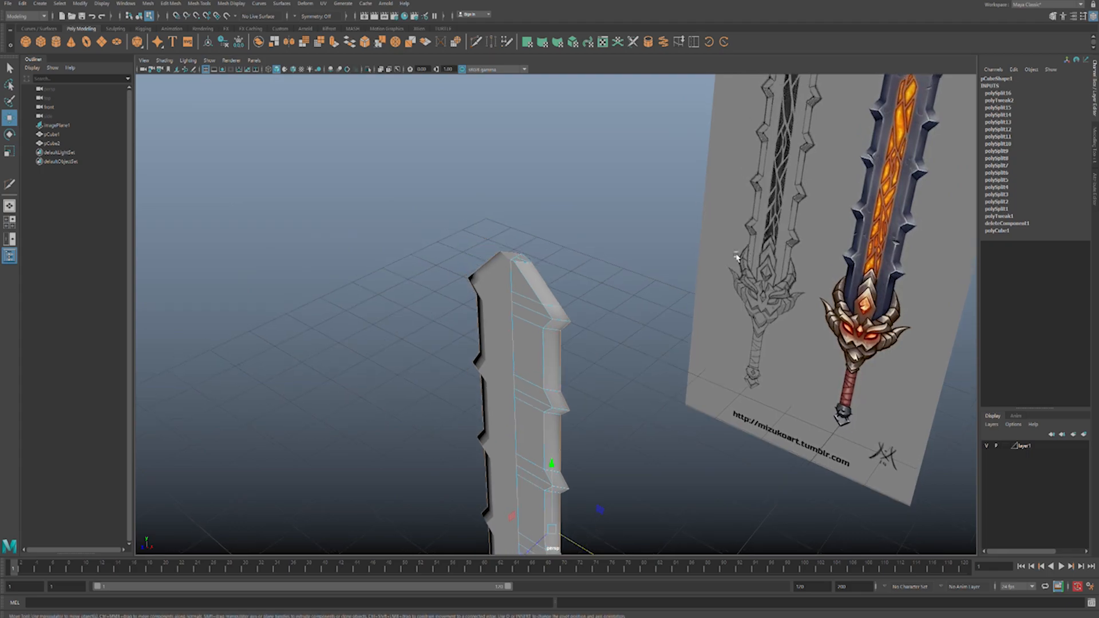
pyautogui.keyDown('alt'); pyautogui.moveTo(602, 250); pyautogui.dragTo(610, 276); pyautogui.keyUp('alt')
pyautogui.scroll(2, 610, 276)
pyautogui.click(510, 309)
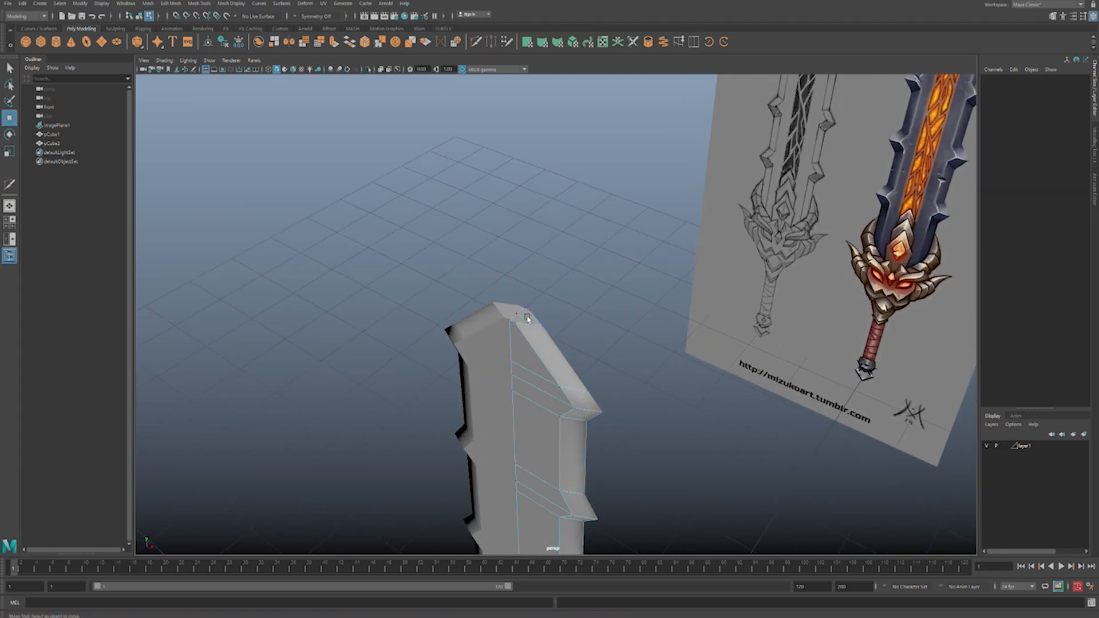
pyautogui.click(528, 319)
pyautogui.press('space')
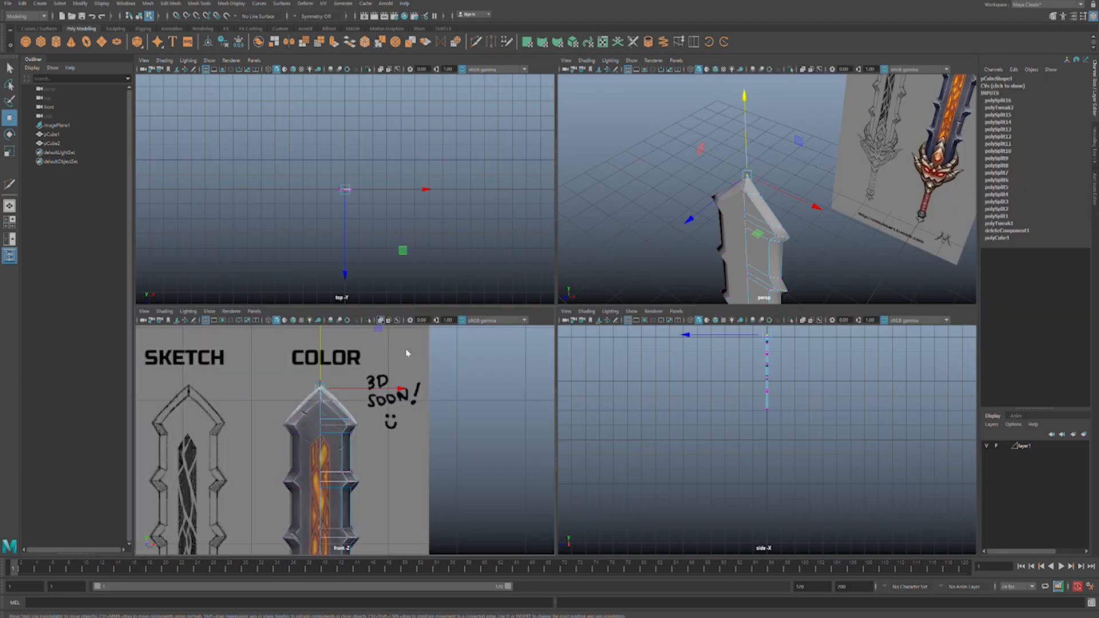
pyautogui.press('space')
pyautogui.scroll(3, 579, 209)
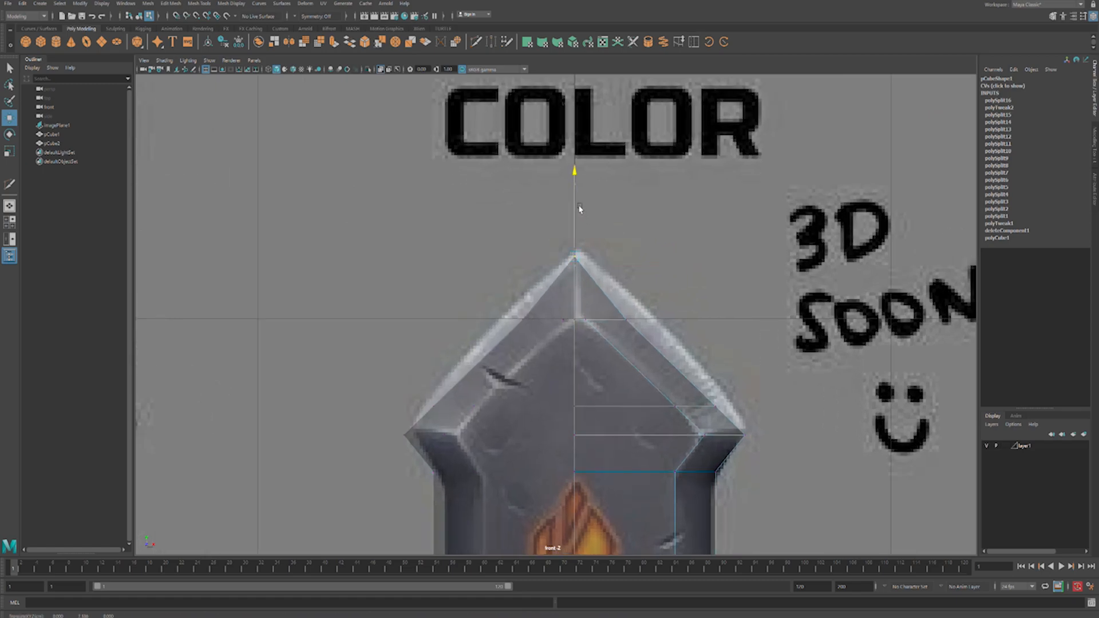
# Fit the outer edge vertices between the tip and the top corner to the reference silhouette
pyautogui.click(642, 315)
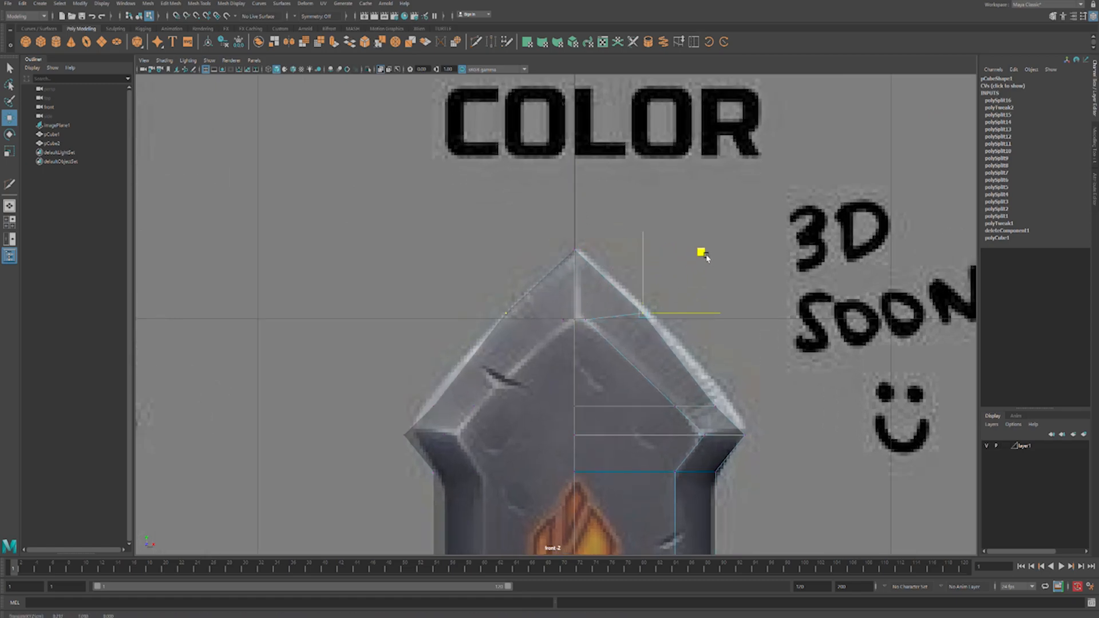
pyautogui.keyDown('alt'); pyautogui.moveTo(745, 395); pyautogui.dragTo(749, 345, button='middle'); pyautogui.keyUp('alt')
pyautogui.click(714, 351)
pyautogui.click(718, 360)
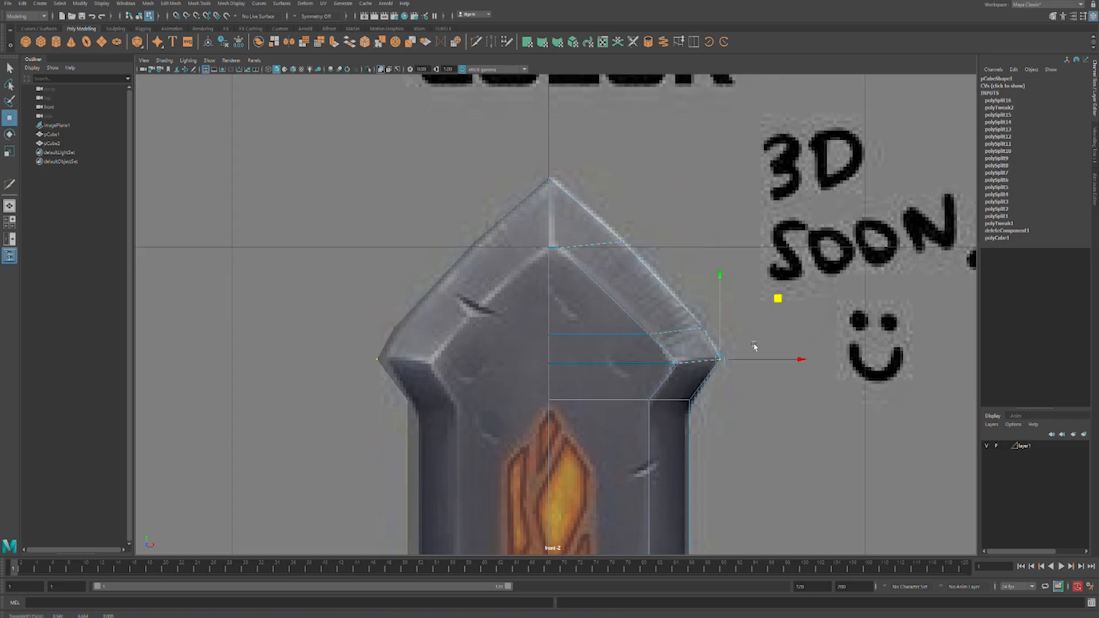
pyautogui.moveTo(535, 377); pyautogui.dragTo(745, 346)
pyautogui.moveTo(643, 314); pyautogui.dragTo(642, 312)
# Pull the first spike's outer point to the reference and spread its neighbouring edge vertices, adjusting the vertex below the top corner too
pyautogui.keyDown('alt'); pyautogui.moveTo(705, 383); pyautogui.dragTo(698, 202, button='middle'); pyautogui.keyUp('alt')
pyautogui.scroll(1, 698, 365)
pyautogui.keyDown('alt'); pyautogui.moveTo(712, 387); pyautogui.dragTo(712, 334, button='middle'); pyautogui.keyUp('alt')
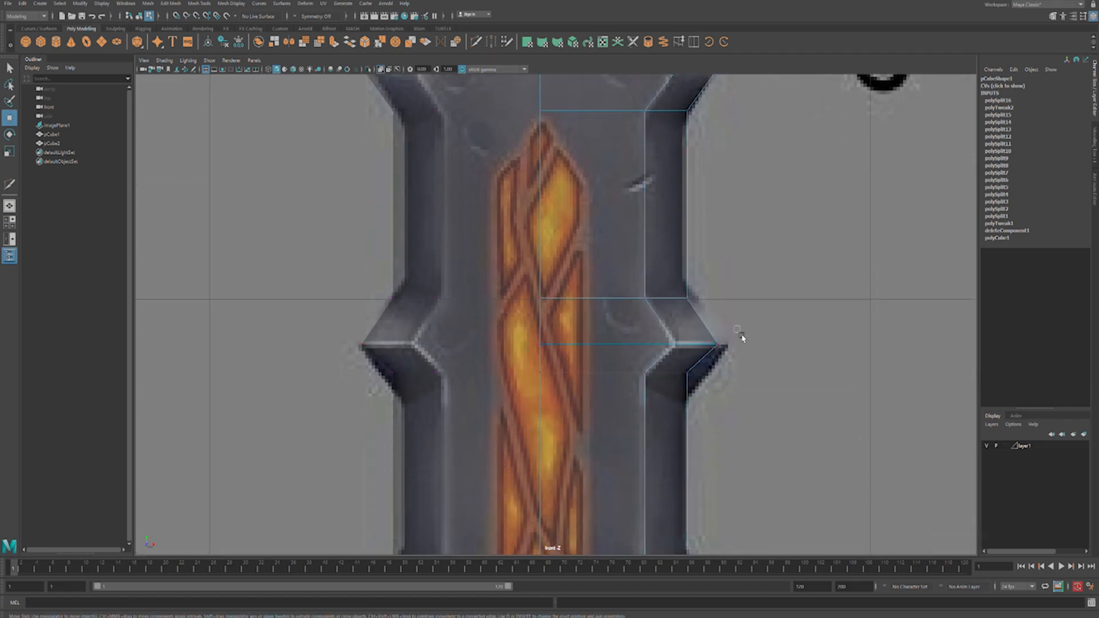
pyautogui.moveTo(772, 352); pyautogui.dragTo(786, 351)
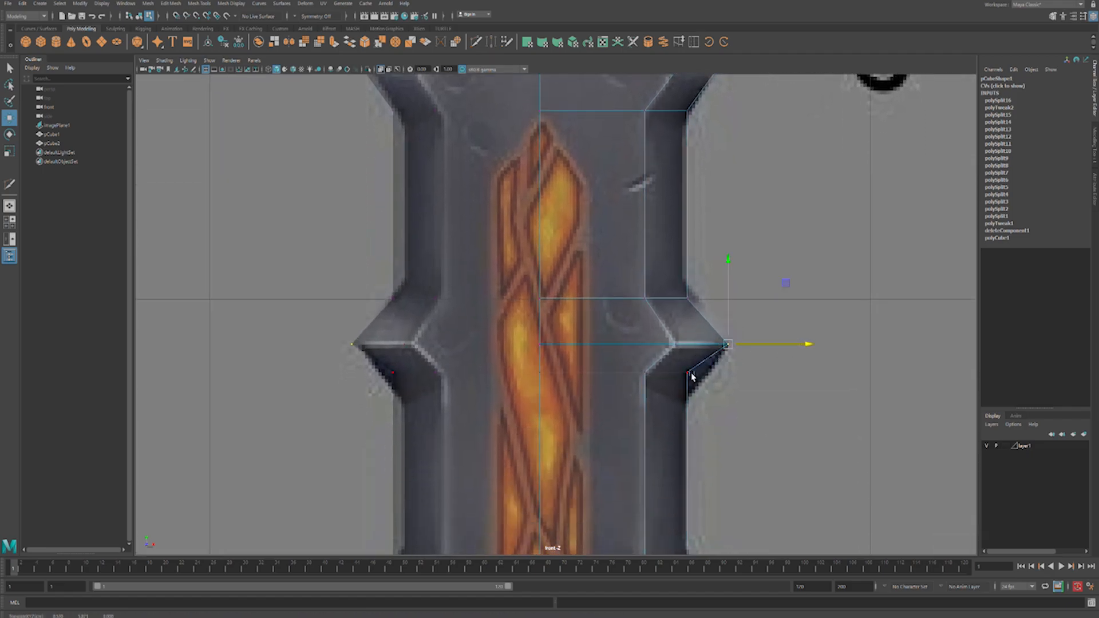
pyautogui.keyDown('alt'); pyautogui.moveTo(691, 376); pyautogui.dragTo(689, 351, button='middle'); pyautogui.keyUp('alt')
pyautogui.moveTo(707, 372); pyautogui.dragTo(675, 337)
pyautogui.moveTo(755, 285); pyautogui.dragTo(752, 316)
pyautogui.moveTo(695, 248); pyautogui.dragTo(679, 286)
pyautogui.moveTo(746, 215); pyautogui.dragTo(741, 202)
pyautogui.keyDown('alt'); pyautogui.moveTo(732, 150); pyautogui.dragTo(738, 219, button='middle'); pyautogui.keyUp('alt')
pyautogui.moveTo(701, 147); pyautogui.dragTo(681, 164)
pyautogui.moveTo(753, 95); pyautogui.dragTo(743, 98)
# Fit the second spike's upper, point and lower outer vertices to the reference silhouette
pyautogui.keyDown('alt'); pyautogui.moveTo(743, 98); pyautogui.dragTo(671, 223, button='middle'); pyautogui.keyUp('alt')
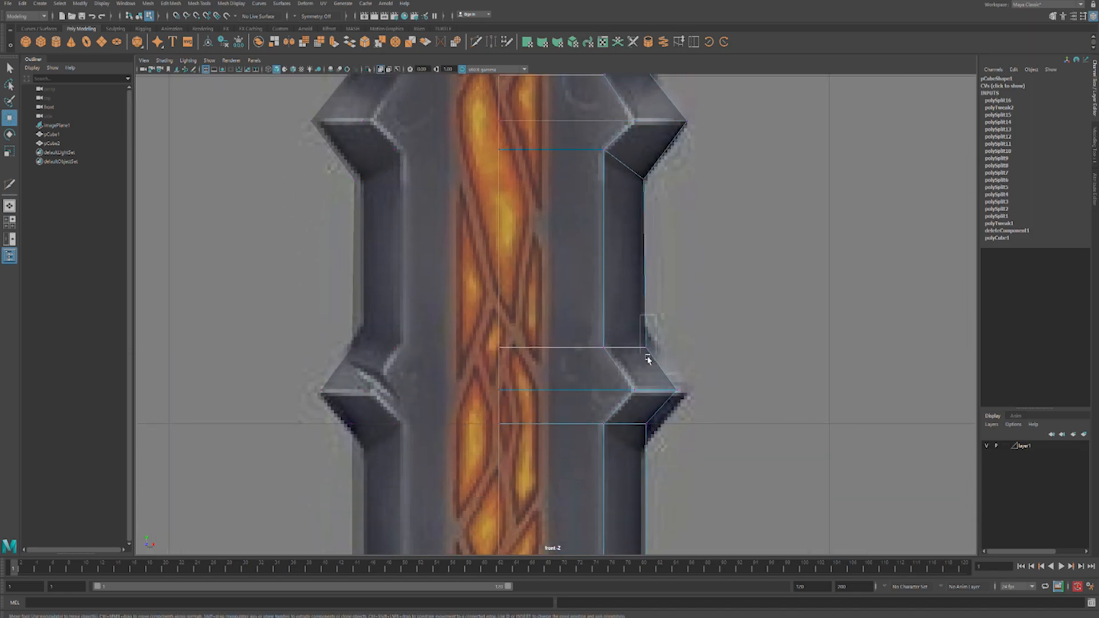
pyautogui.moveTo(710, 290); pyautogui.dragTo(709, 274)
pyautogui.moveTo(715, 370); pyautogui.dragTo(667, 414)
pyautogui.moveTo(745, 333); pyautogui.dragTo(757, 335)
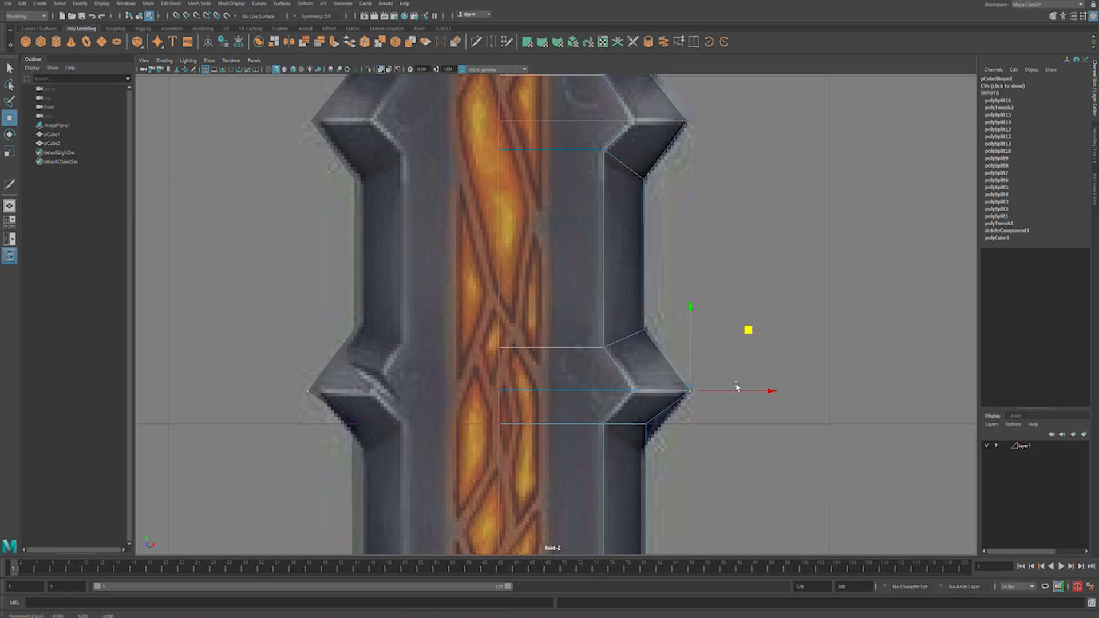
pyautogui.keyDown('alt'); pyautogui.moveTo(681, 437); pyautogui.dragTo(708, 326, button='middle'); pyautogui.keyUp('alt')
pyautogui.moveTo(694, 307); pyautogui.dragTo(666, 336)
pyautogui.moveTo(740, 257); pyautogui.dragTo(736, 285)
# Raise the outer vertex above the third spike to the reference outline and nudge the inner vertices of that row
pyautogui.keyDown('alt'); pyautogui.moveTo(709, 458); pyautogui.dragTo(694, 328, button='middle'); pyautogui.keyUp('alt')
pyautogui.moveTo(681, 377); pyautogui.dragTo(654, 423)
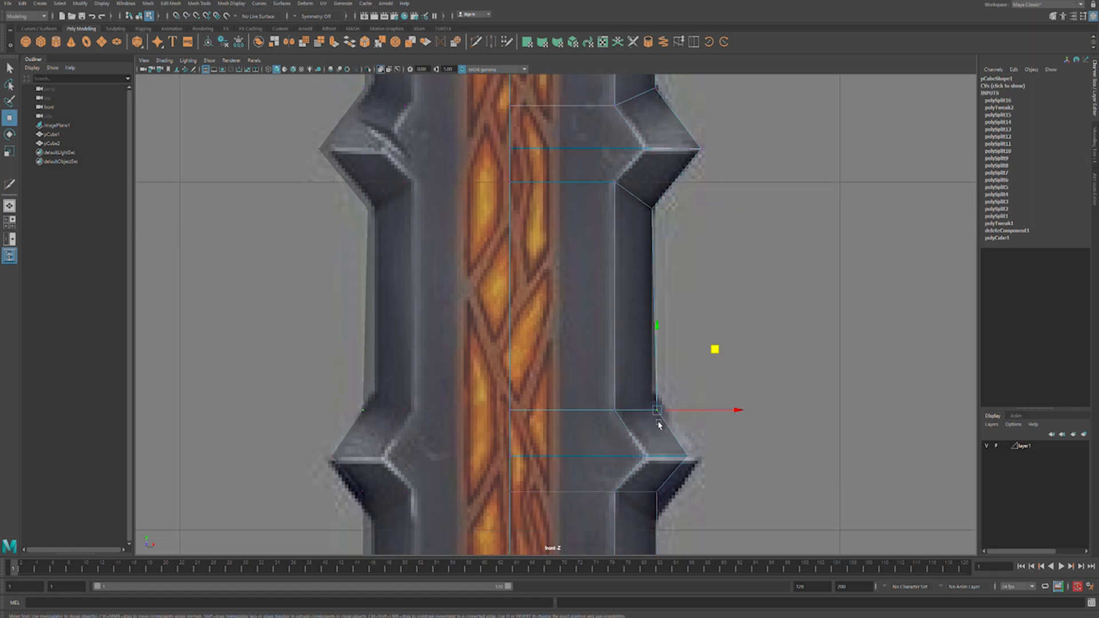
pyautogui.moveTo(718, 352); pyautogui.dragTo(715, 335)
pyautogui.moveTo(628, 423); pyautogui.dragTo(623, 372)
pyautogui.hotkey('ctrl', 'z')
pyautogui.moveTo(496, 375); pyautogui.dragTo(621, 427)
pyautogui.moveTo(566, 352); pyautogui.dragTo(568, 354)
# Pull out the third spike's point, adjust its inner bevel vertex and lower the outer vertex beneath it
pyautogui.keyDown('alt'); pyautogui.moveTo(657, 417); pyautogui.dragTo(655, 354, button='middle'); pyautogui.keyUp('alt')
pyautogui.moveTo(651, 370); pyautogui.dragTo(701, 407)
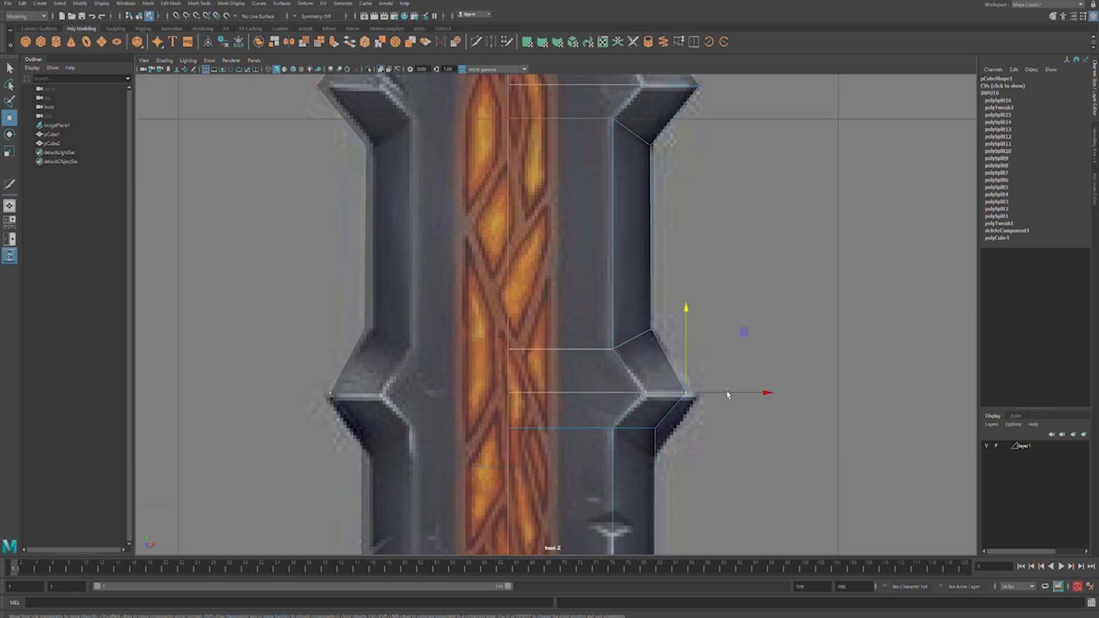
pyautogui.moveTo(753, 334); pyautogui.dragTo(763, 338)
pyautogui.moveTo(630, 378); pyautogui.dragTo(662, 406)
pyautogui.moveTo(710, 337); pyautogui.dragTo(711, 339)
pyautogui.keyDown('alt'); pyautogui.moveTo(703, 392); pyautogui.dragTo(708, 335, button='middle'); pyautogui.keyUp('alt')
pyautogui.click(661, 369)
pyautogui.moveTo(720, 312); pyautogui.dragTo(728, 342)
# Fit the lowest spike's upper, point and lower outer vertices to the reference silhouette
pyautogui.keyDown('alt'); pyautogui.moveTo(699, 444); pyautogui.dragTo(673, 313, button='middle'); pyautogui.keyUp('alt')
pyautogui.moveTo(714, 284); pyautogui.dragTo(716, 257)
pyautogui.click(679, 380)
pyautogui.moveTo(735, 384); pyautogui.dragTo(755, 384)
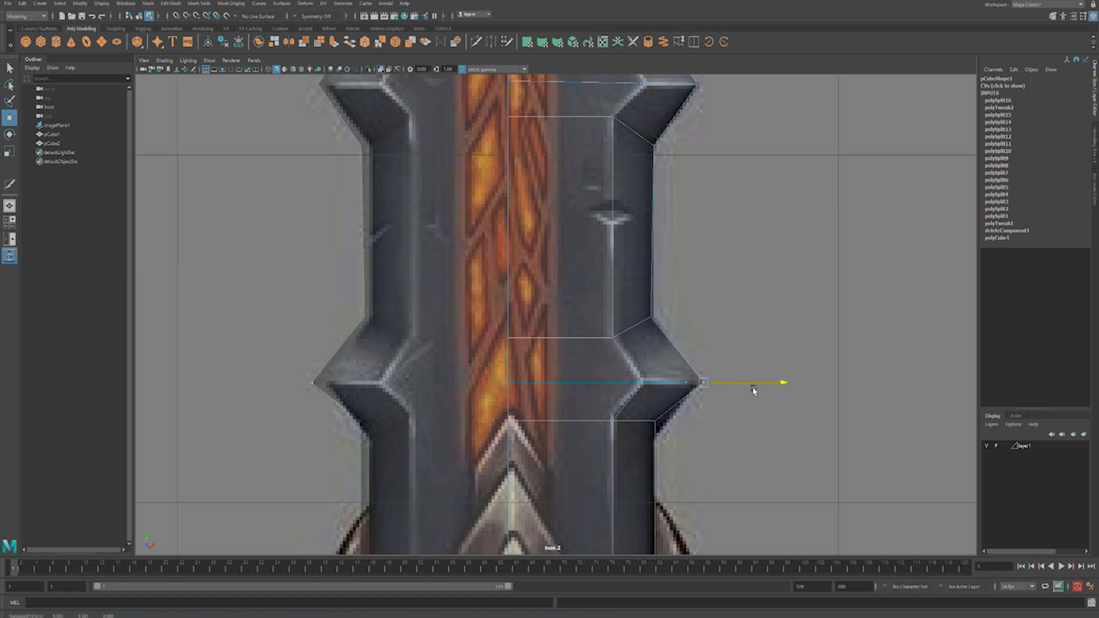
pyautogui.keyDown('alt'); pyautogui.moveTo(703, 412); pyautogui.dragTo(709, 355, button='middle'); pyautogui.keyUp('alt')
pyautogui.moveTo(654, 382); pyautogui.dragTo(653, 380)
pyautogui.moveTo(718, 300); pyautogui.dragTo(716, 319)
pyautogui.keyDown('alt'); pyautogui.moveTo(720, 409); pyautogui.dragTo(705, 275, button='middle'); pyautogui.keyUp('alt')
pyautogui.scroll(-15, 705, 274)
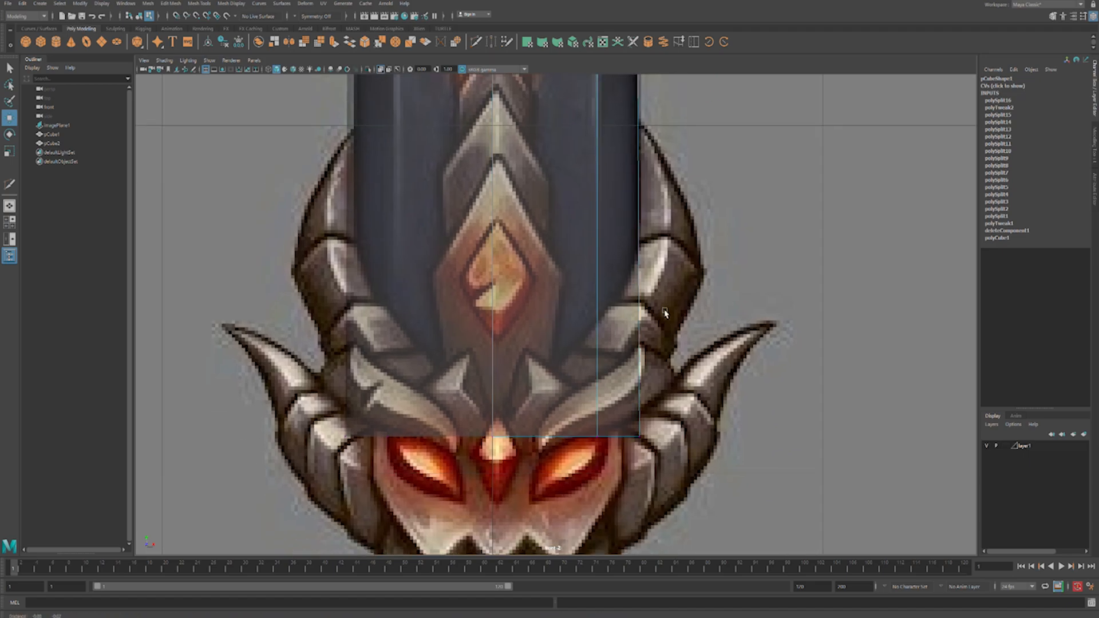
pyautogui.scroll(5, 662, 283)
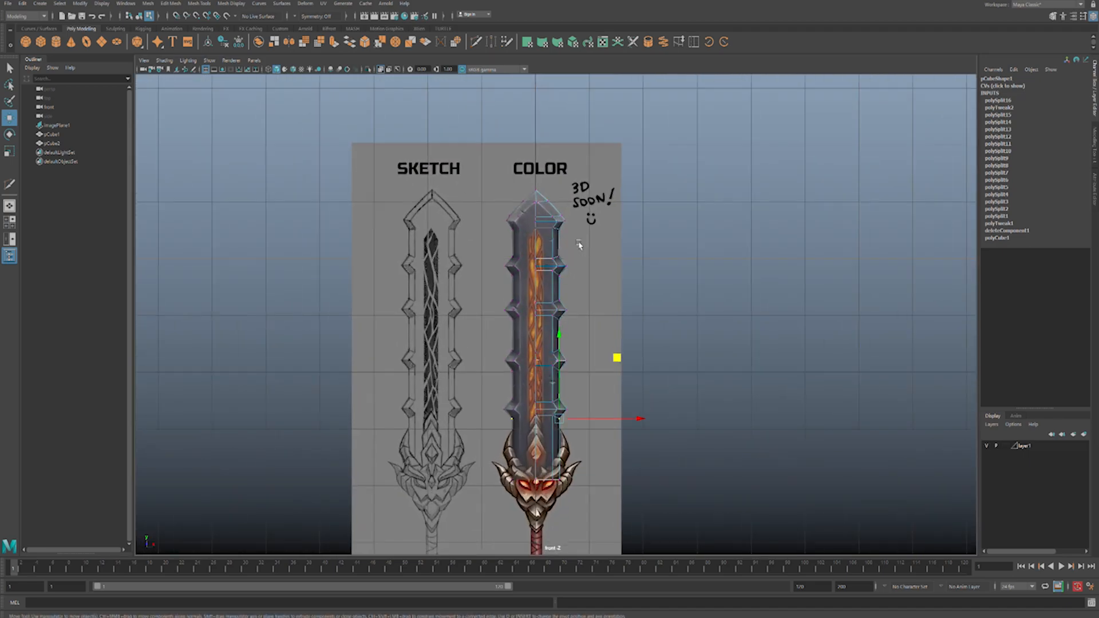